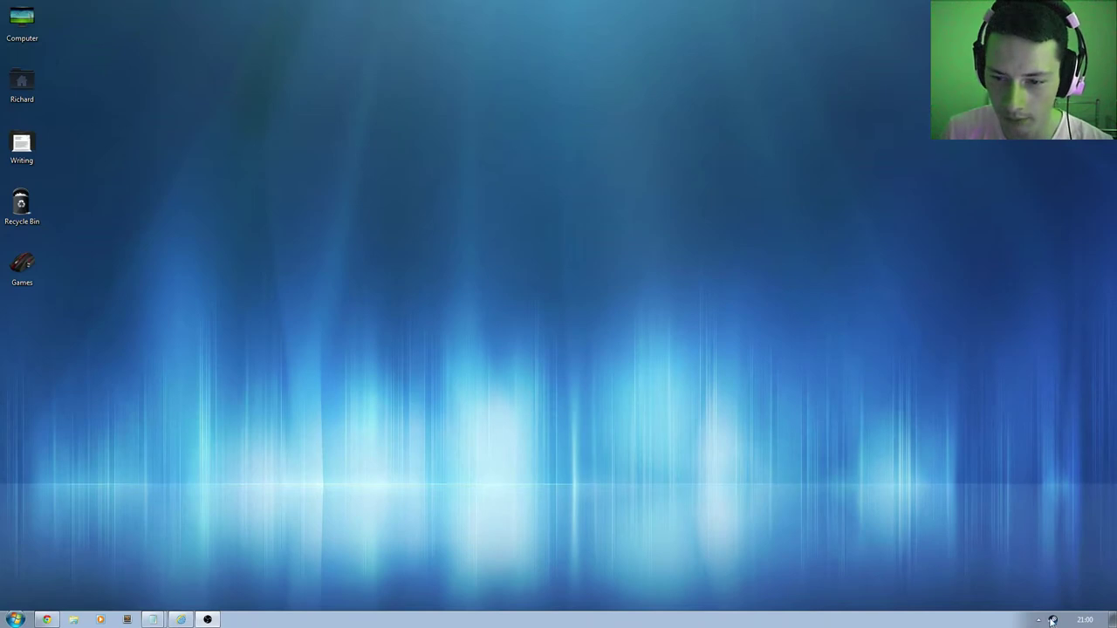
Launch the Creation Kit from Steam and filter the Object Window by 514511
right_click(1052, 620)
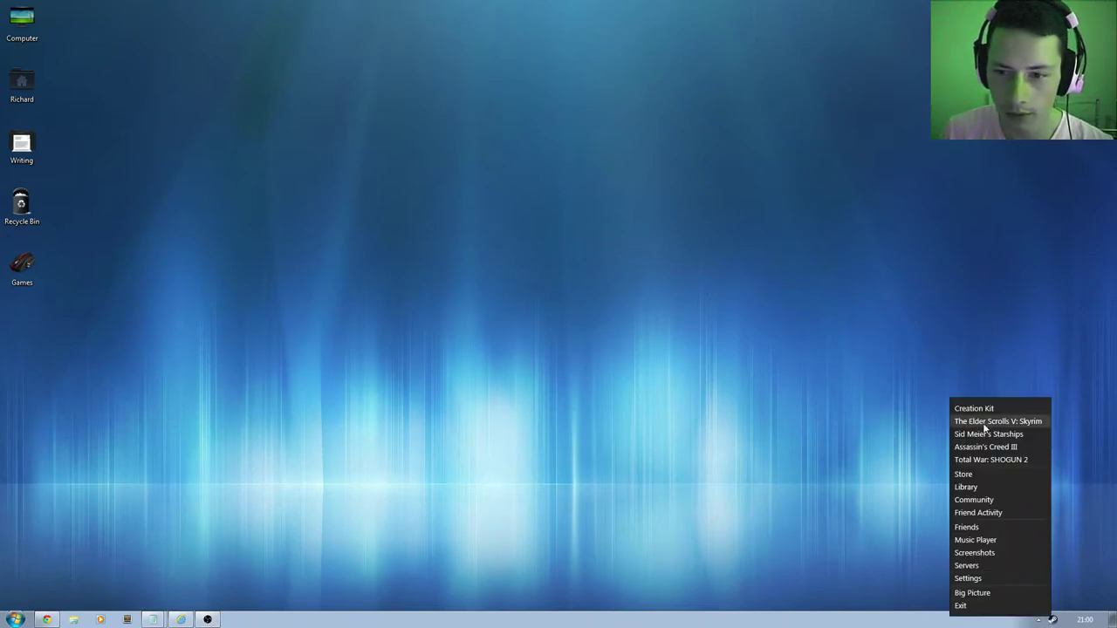
left_click(702, 379)
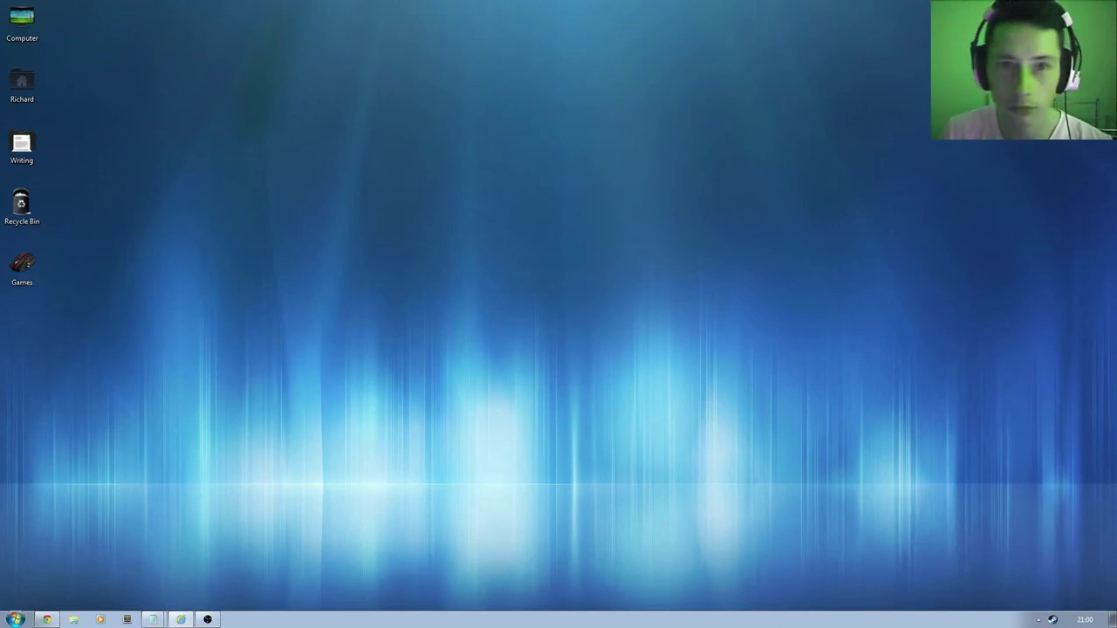
right_click(1052, 620)
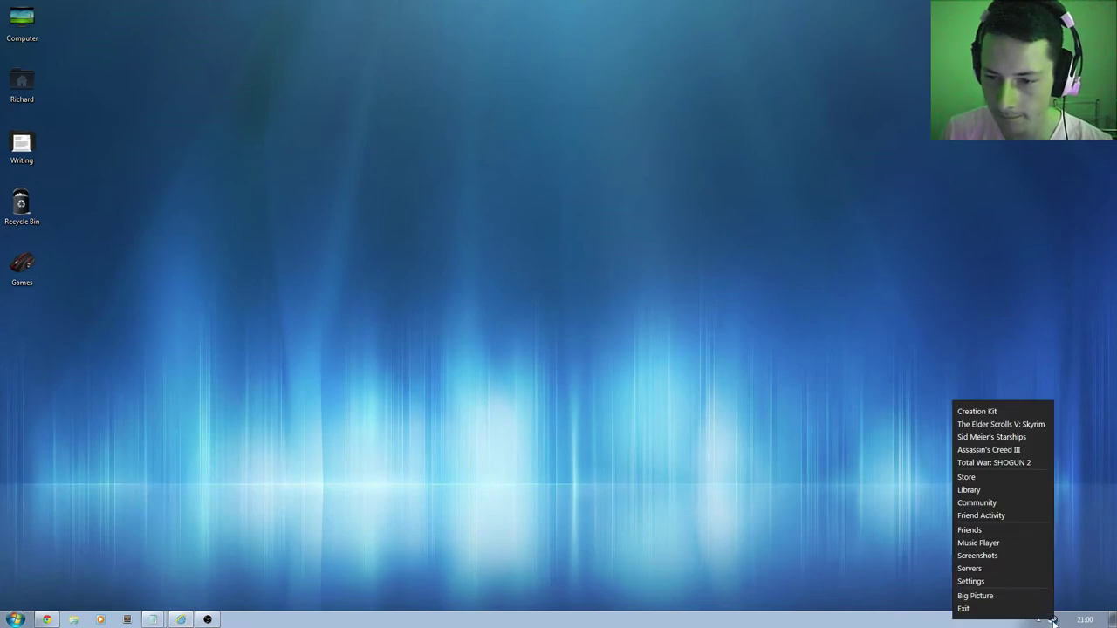
left_click(975, 411)
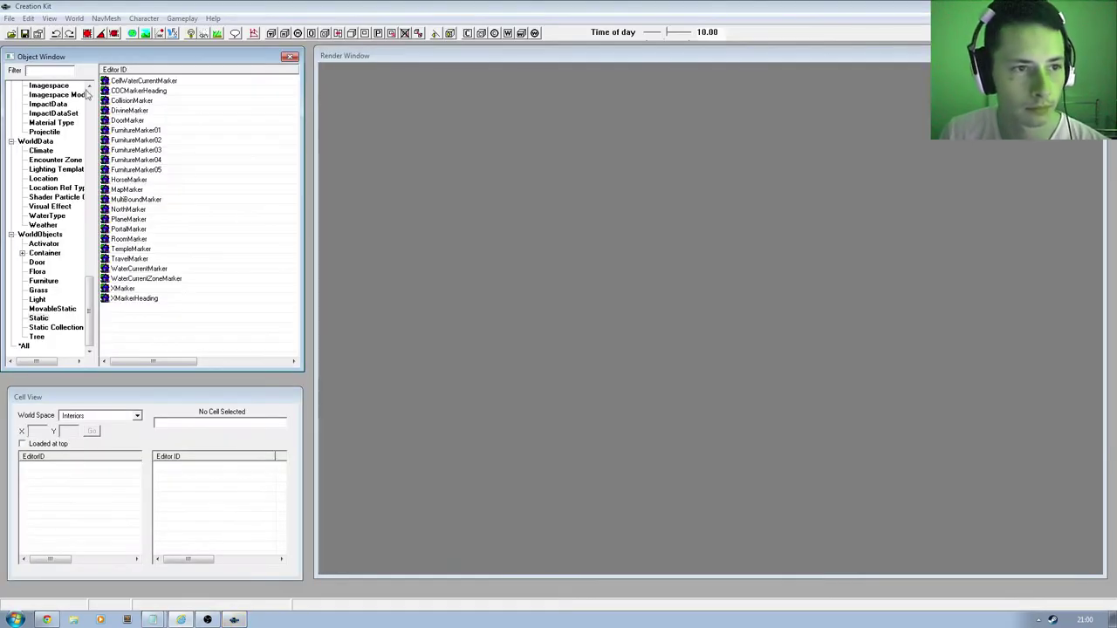
left_click(59, 70)
type("s14511")
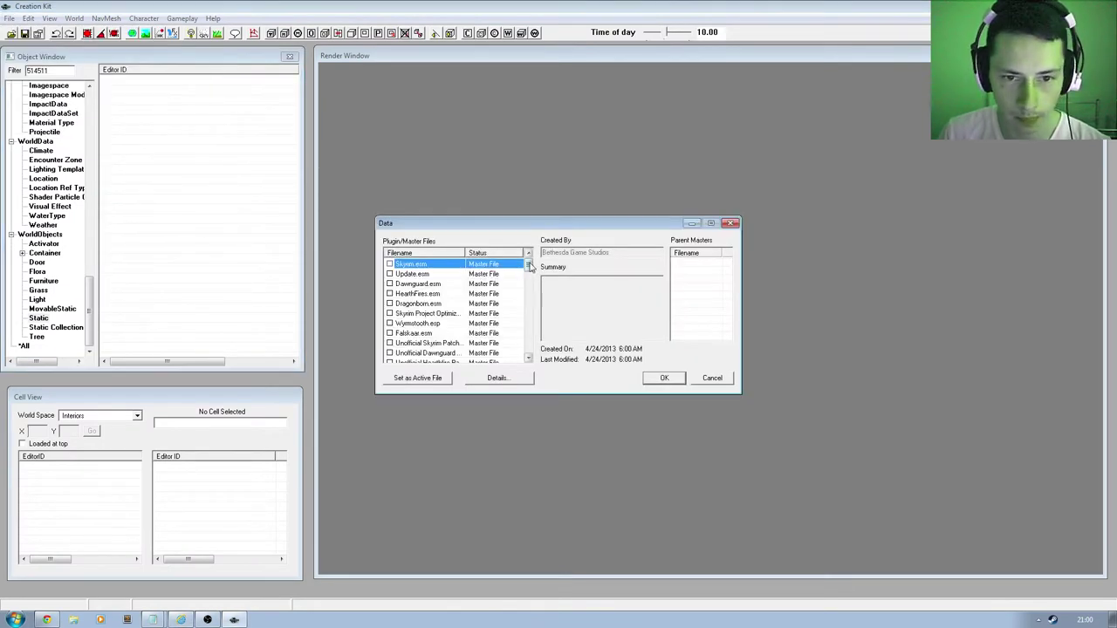
Load the BBDTestScripting01.esp plugin without setting an active file, accepting all warnings during loading
scroll(528, 306, "down", 10)
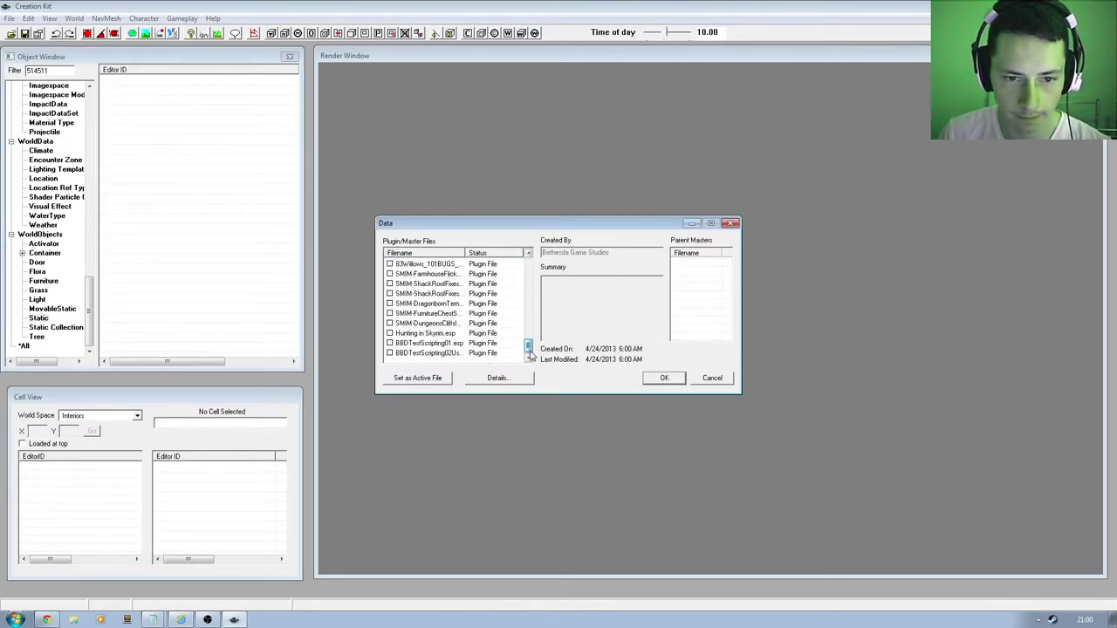
double_click(448, 344)
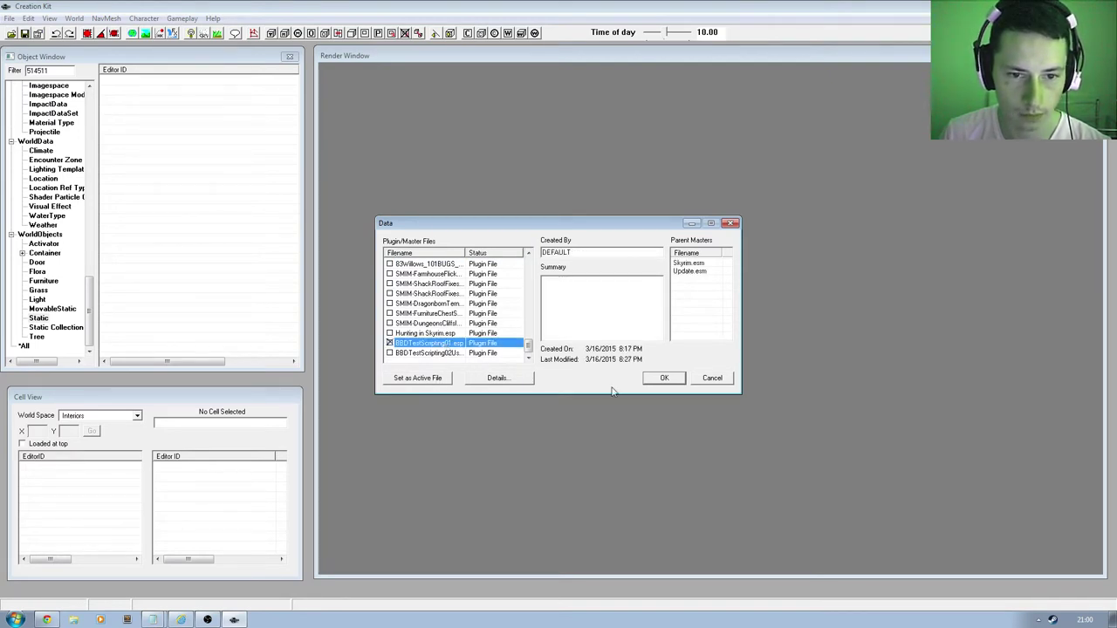
left_click(657, 381)
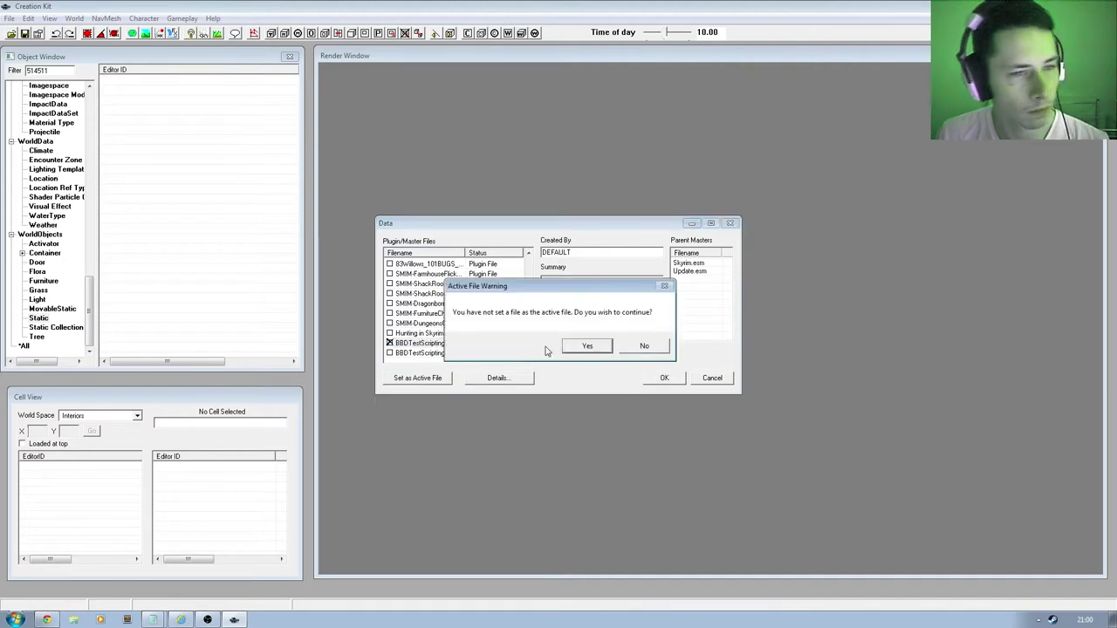
left_click(587, 346)
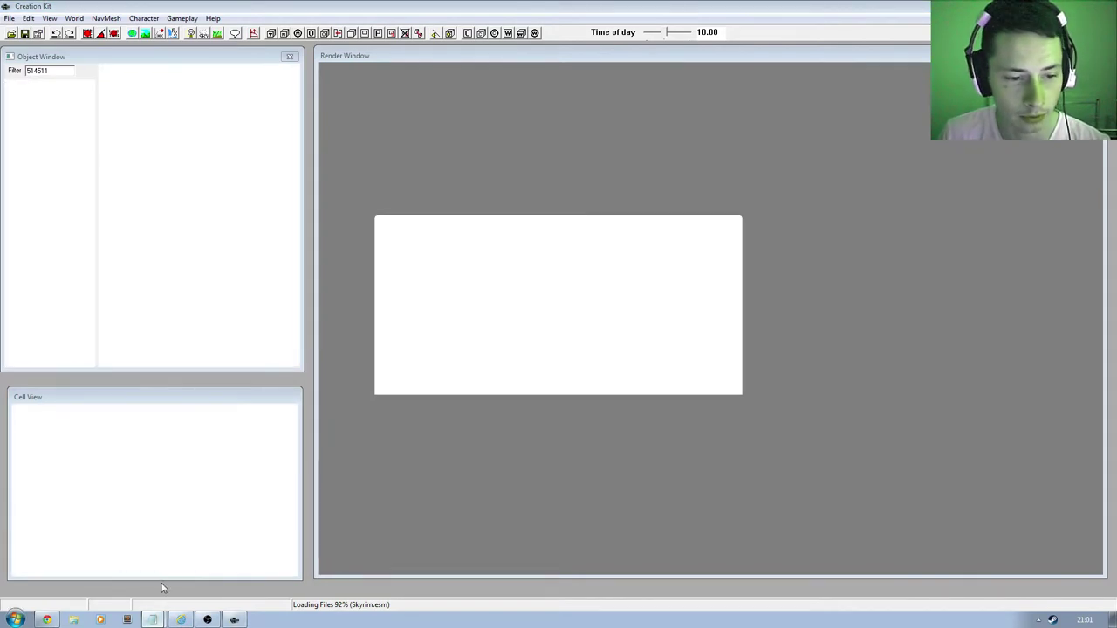
left_click(162, 580)
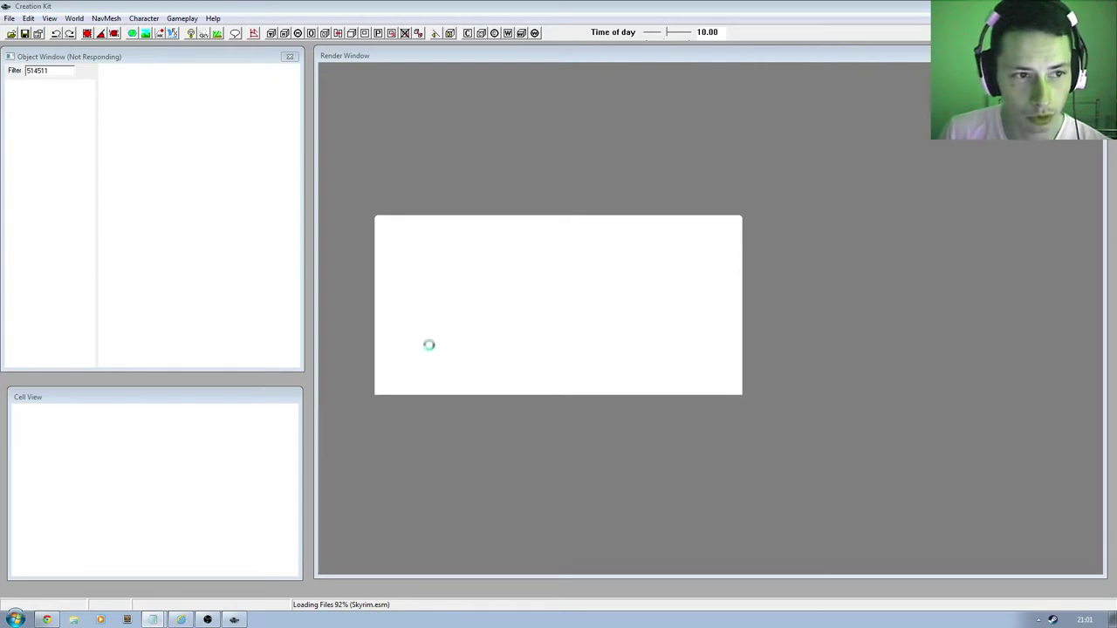
left_click(650, 389)
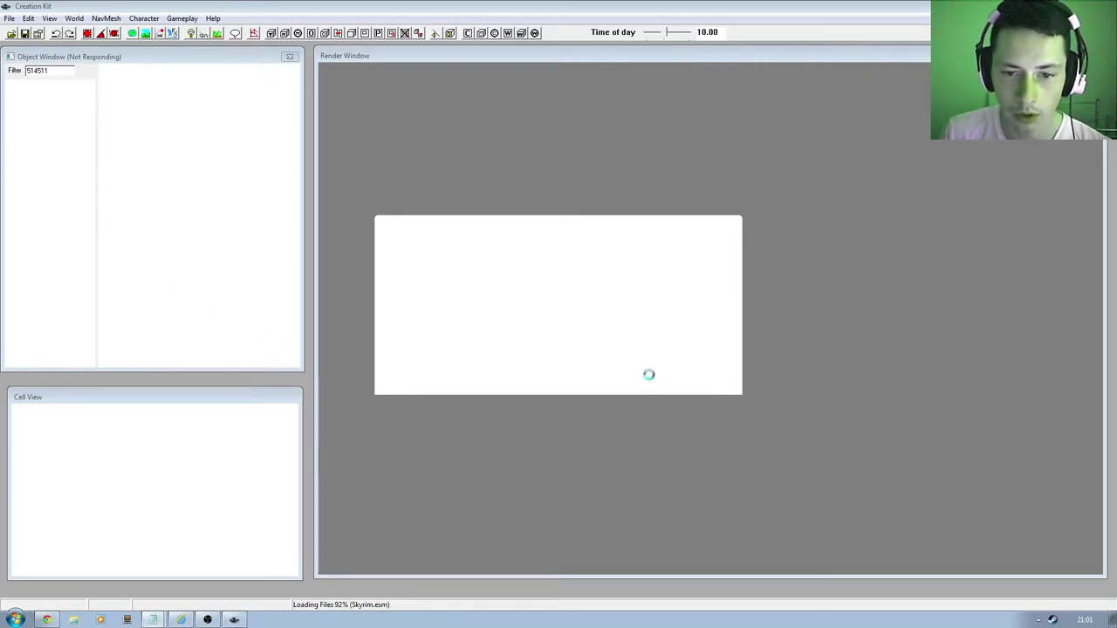
left_click(665, 370)
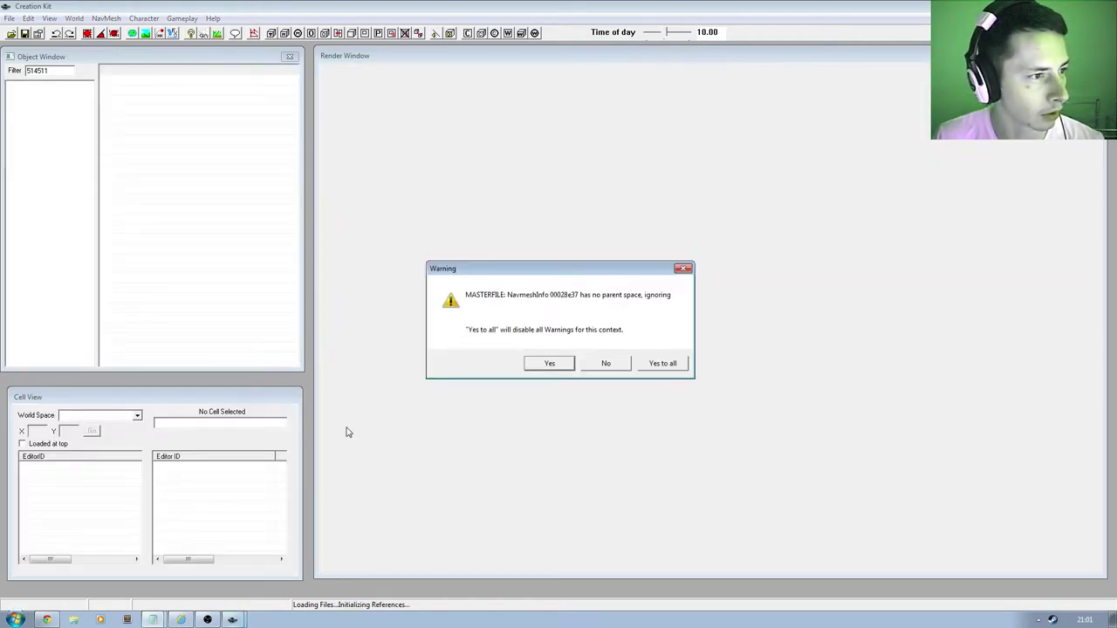
left_click(676, 362)
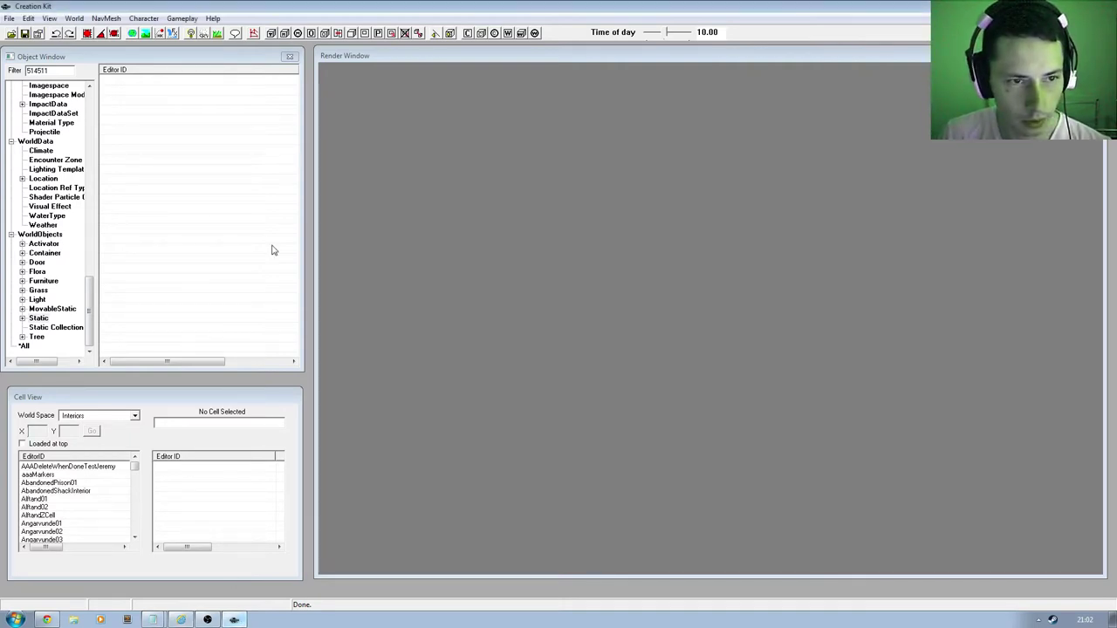
Reload the data with BBDTestScripting01.esp set as the active file, accepting all warnings during loading
left_click(177, 130)
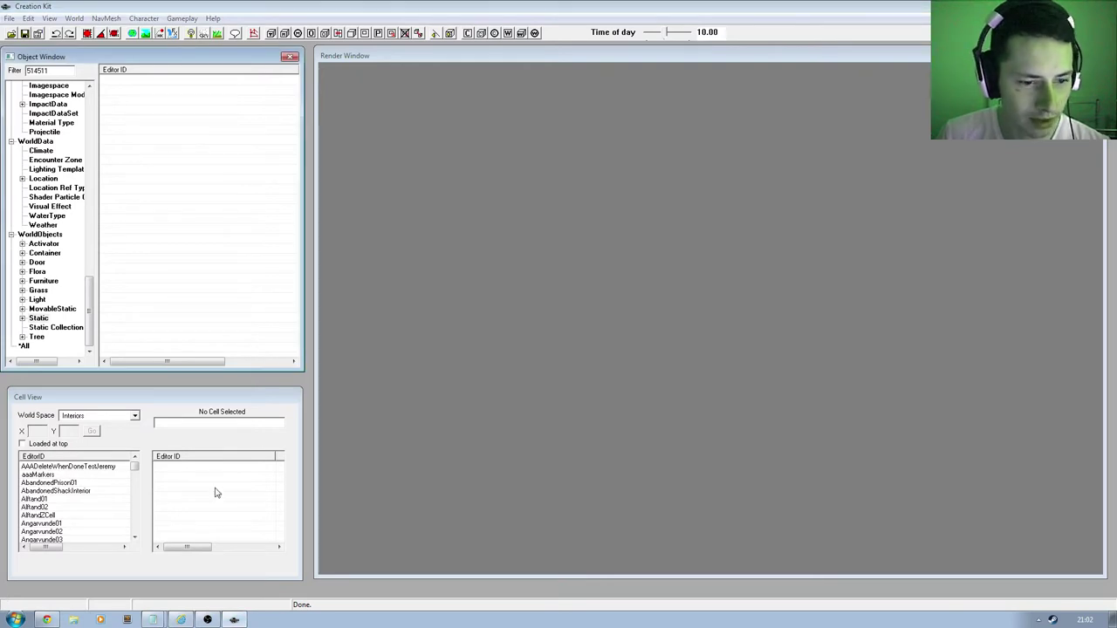
left_click(332, 5)
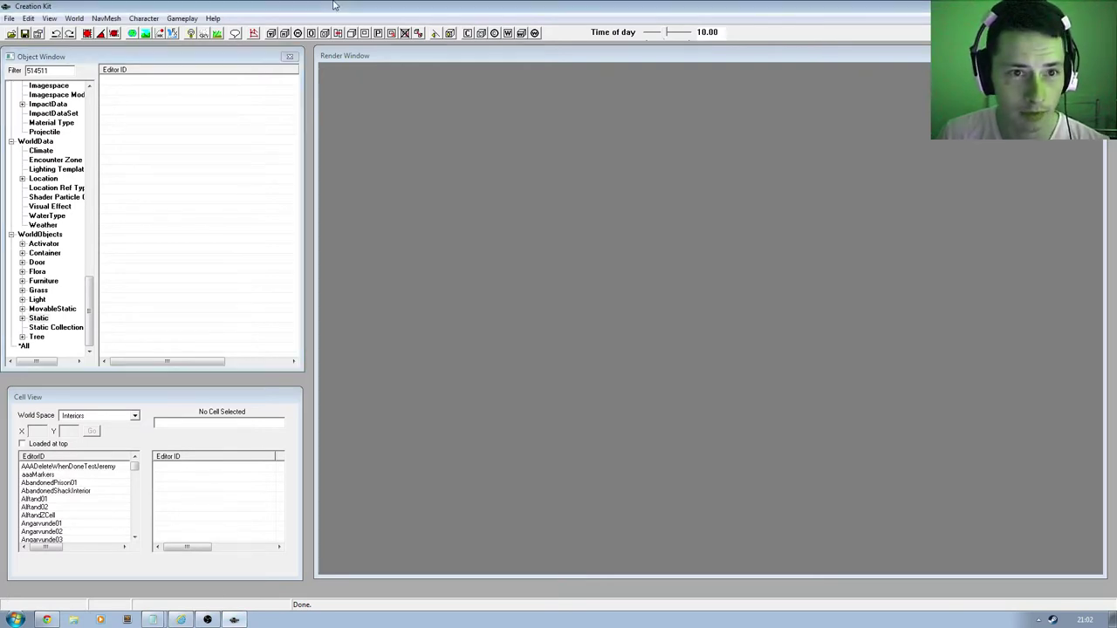
left_click(9, 18)
left_click(31, 28)
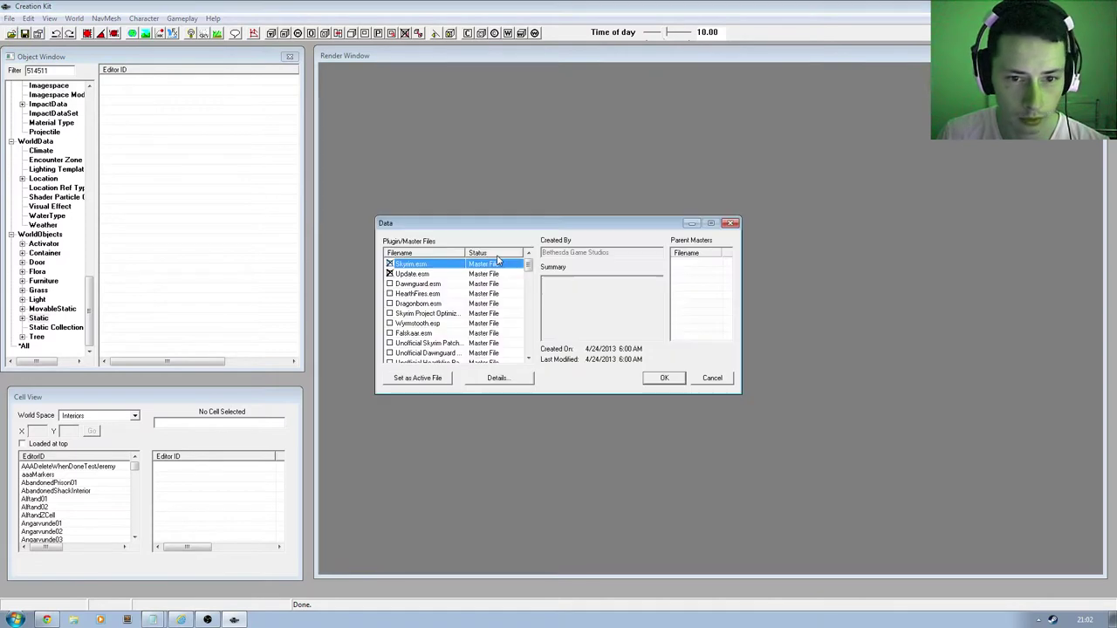
left_click_drag(528, 267, 529, 353)
double_click(454, 345)
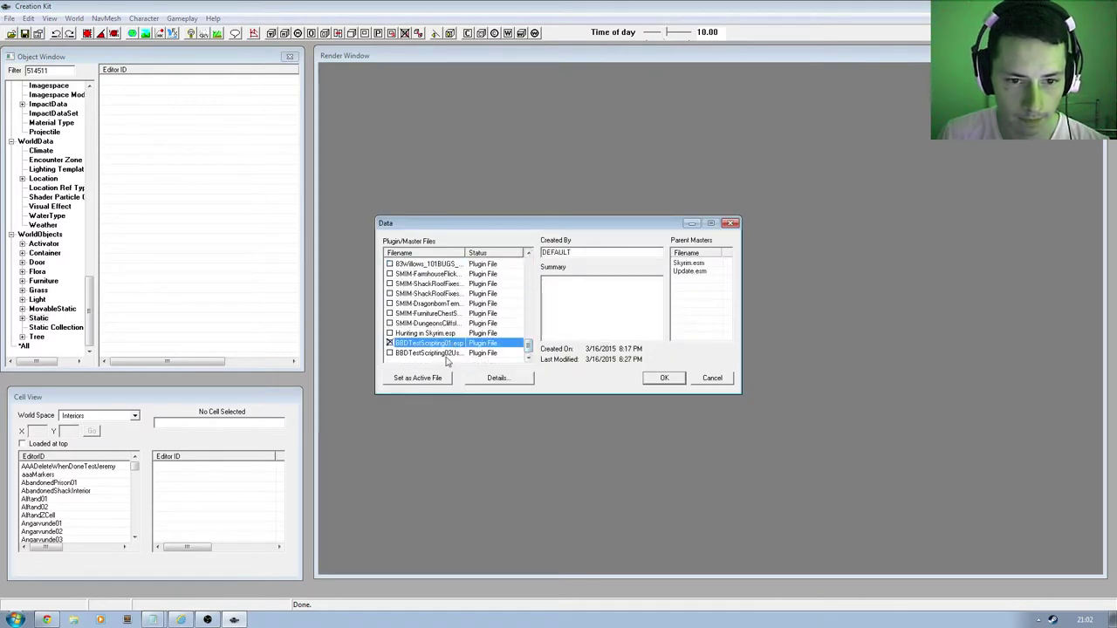
left_click(417, 378)
left_click(663, 377)
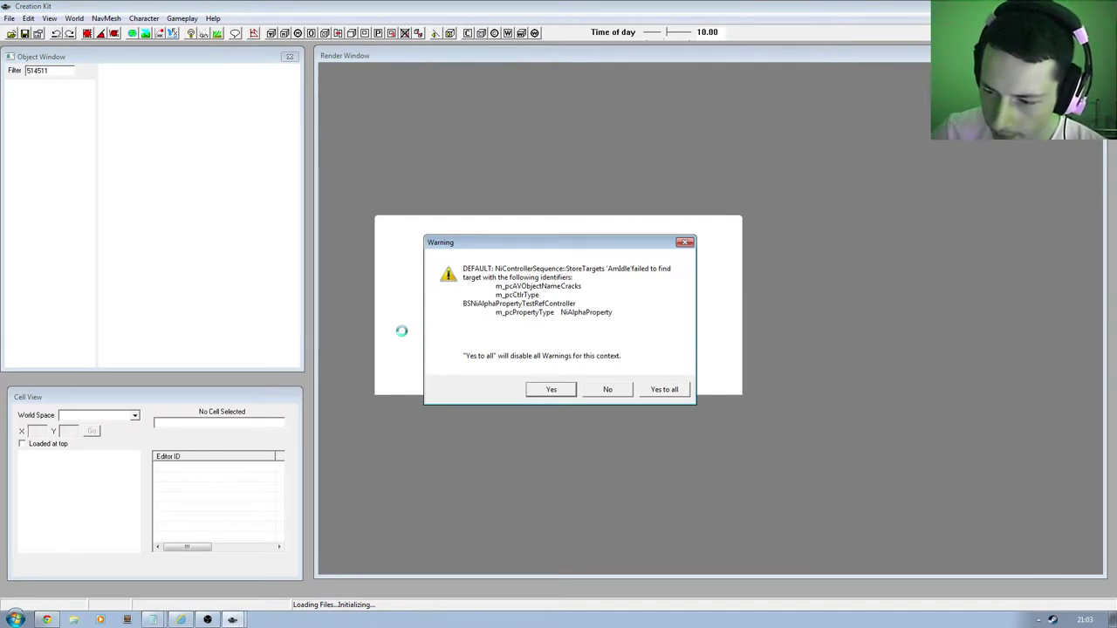
left_click(675, 387)
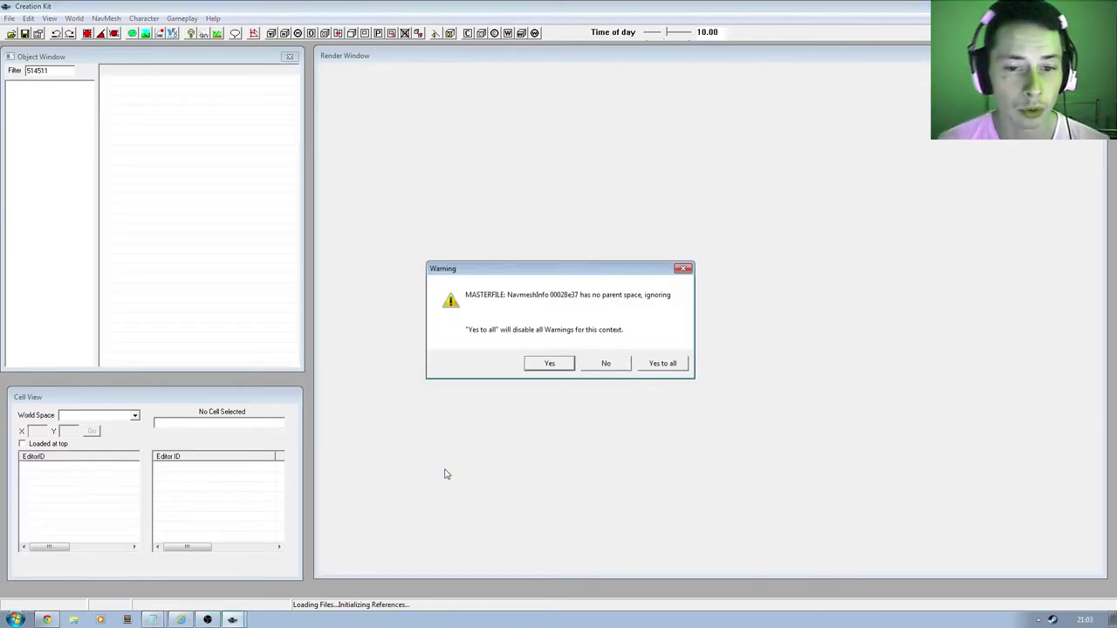
left_click(660, 363)
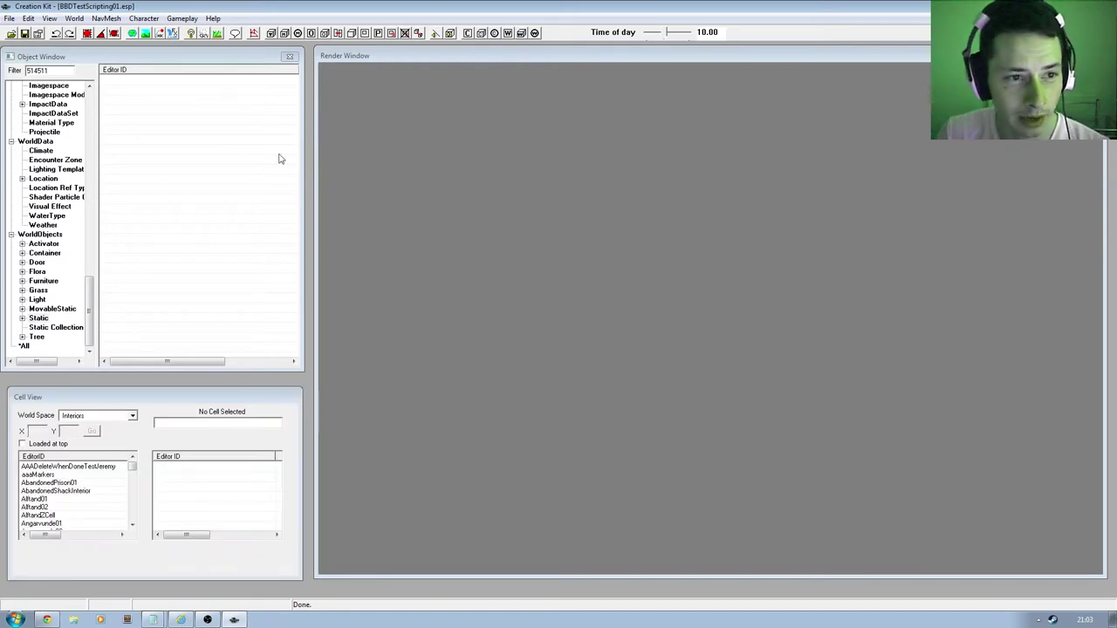
Find the ScriptTestCell01 interior cell and load it into the Render Window
left_click(79, 483)
type("script")
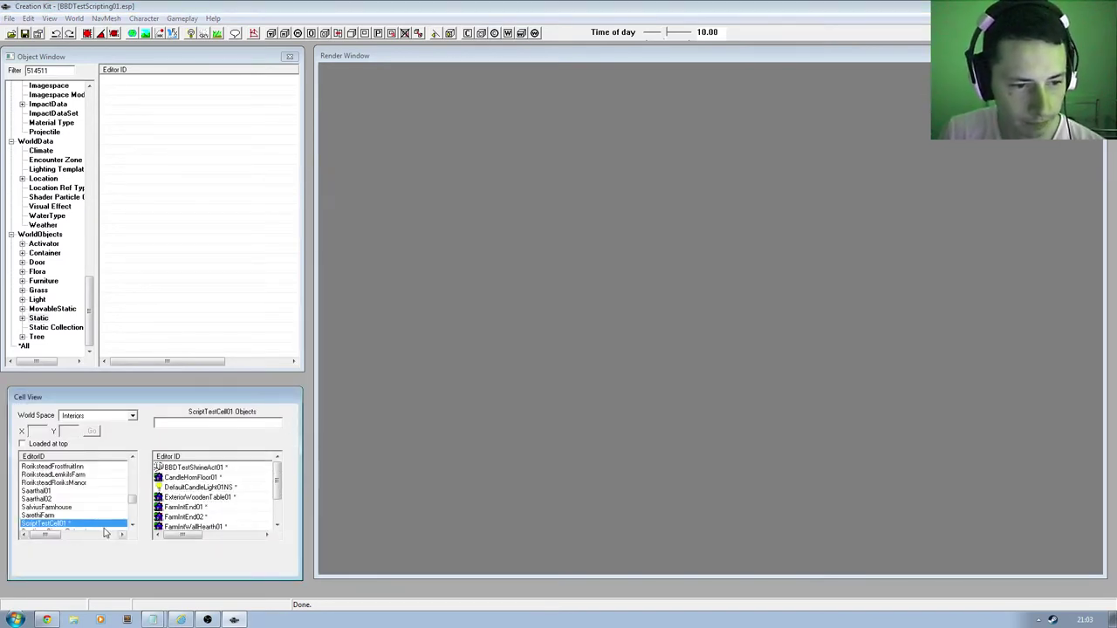
double_click(107, 523)
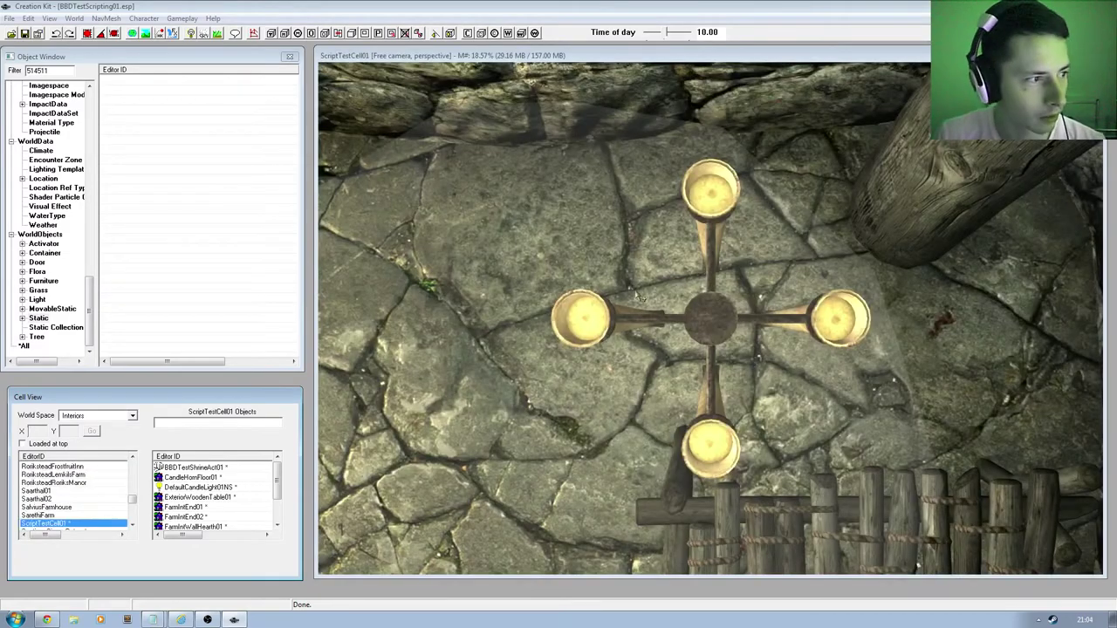
Open the reference of the shrine on the wooden table and view the source of its TestScriptTwitch01 script
left_click(702, 322)
scroll(703, 322, "down", 5)
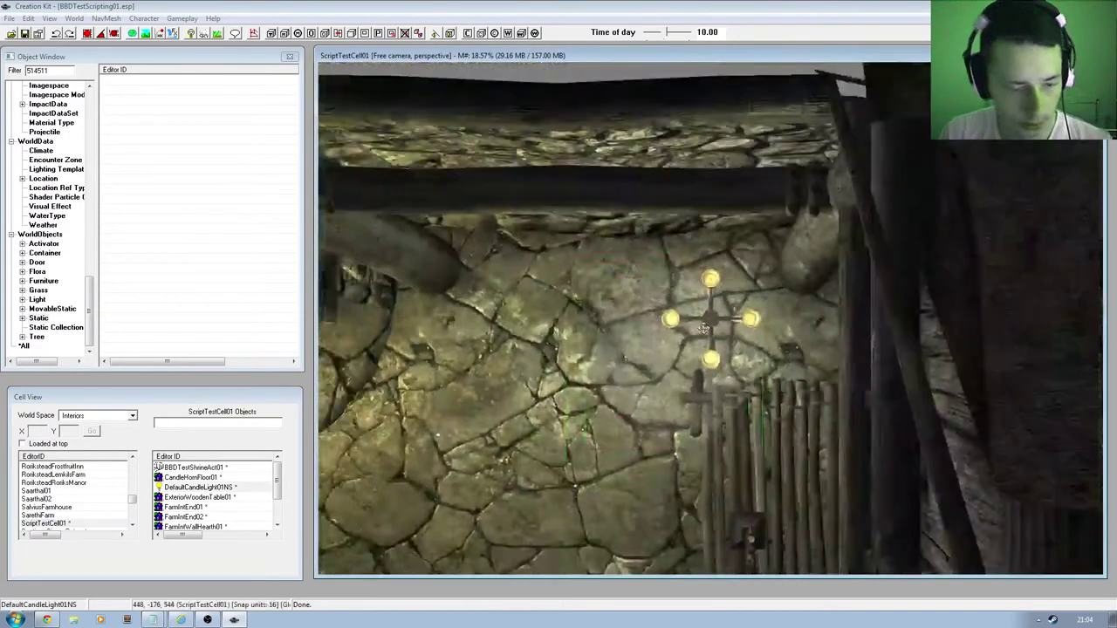
middle_click_drag(669, 332, 739, 259, "shift")
scroll(739, 259, "up", 5)
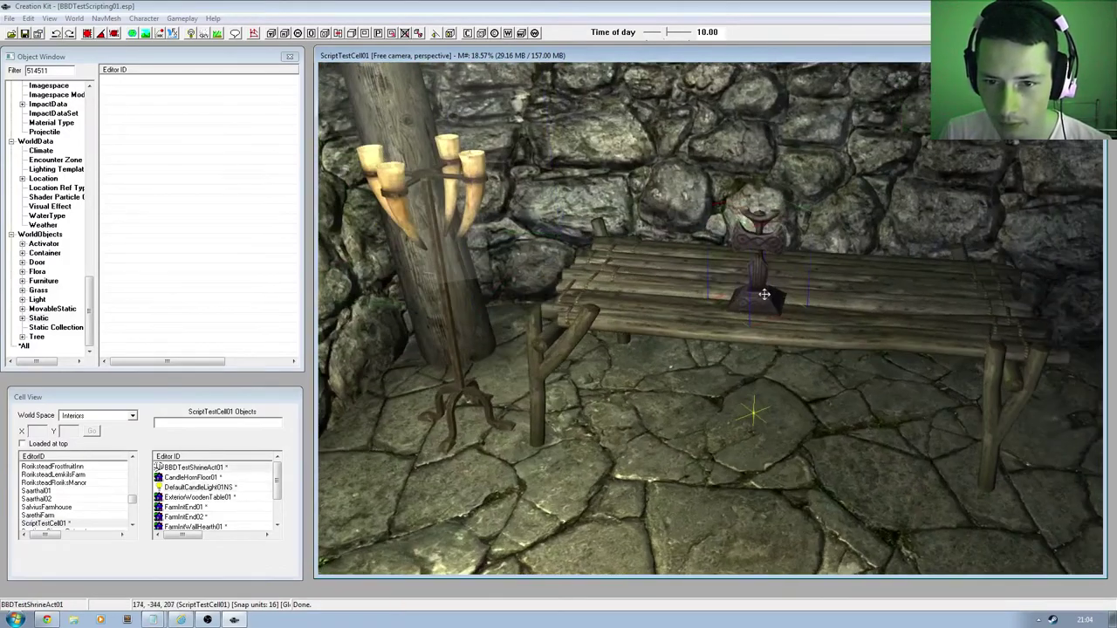
double_click(710, 296)
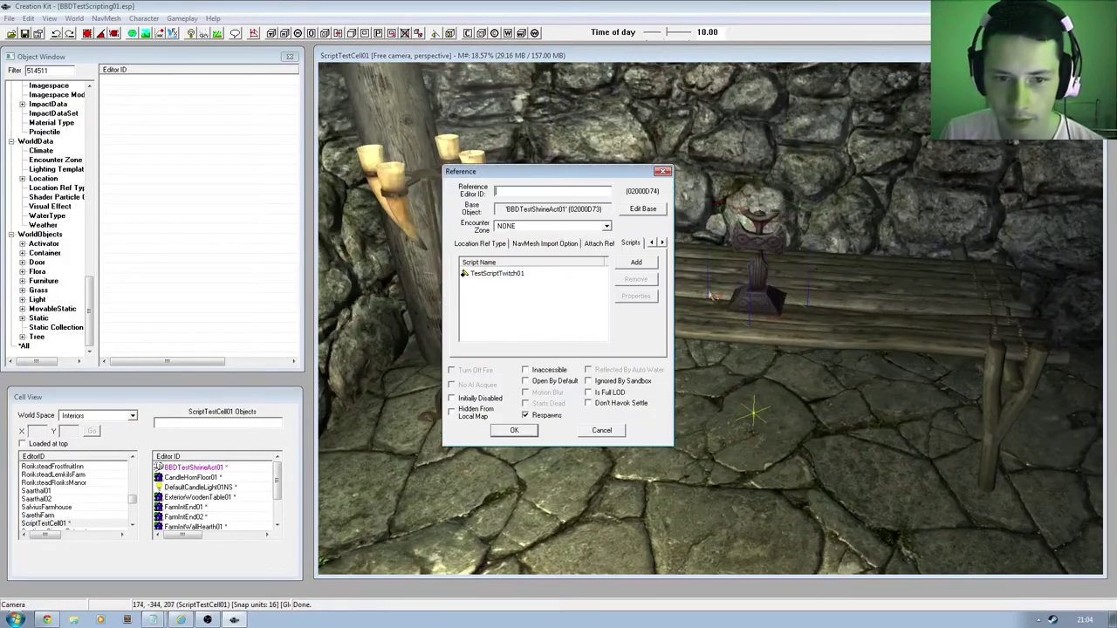
right_click(502, 273)
left_click(538, 341)
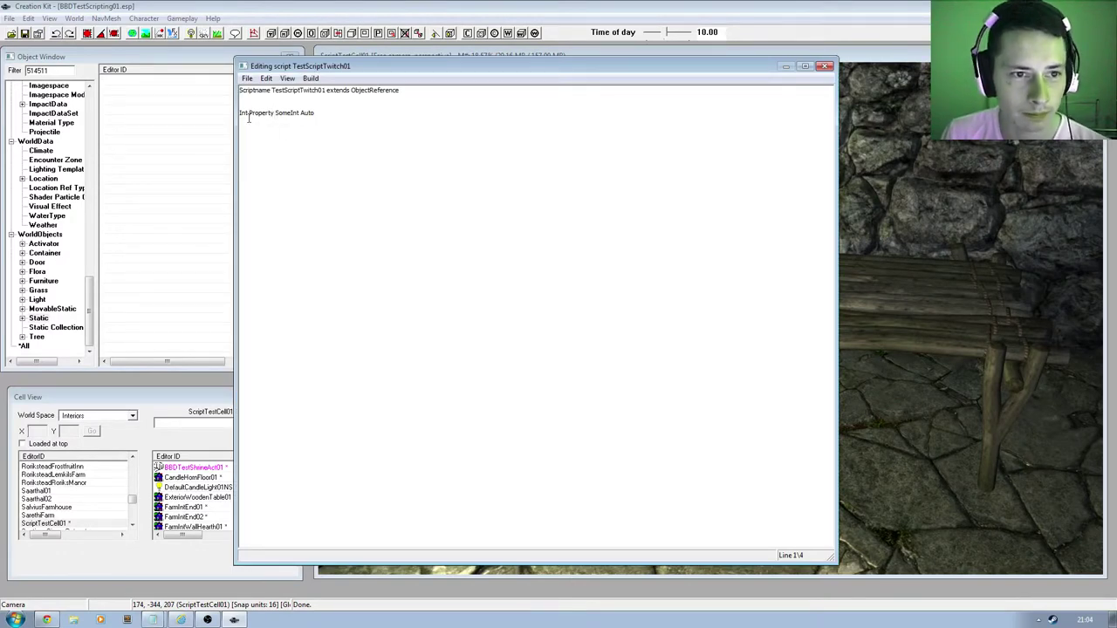
left_click(251, 119)
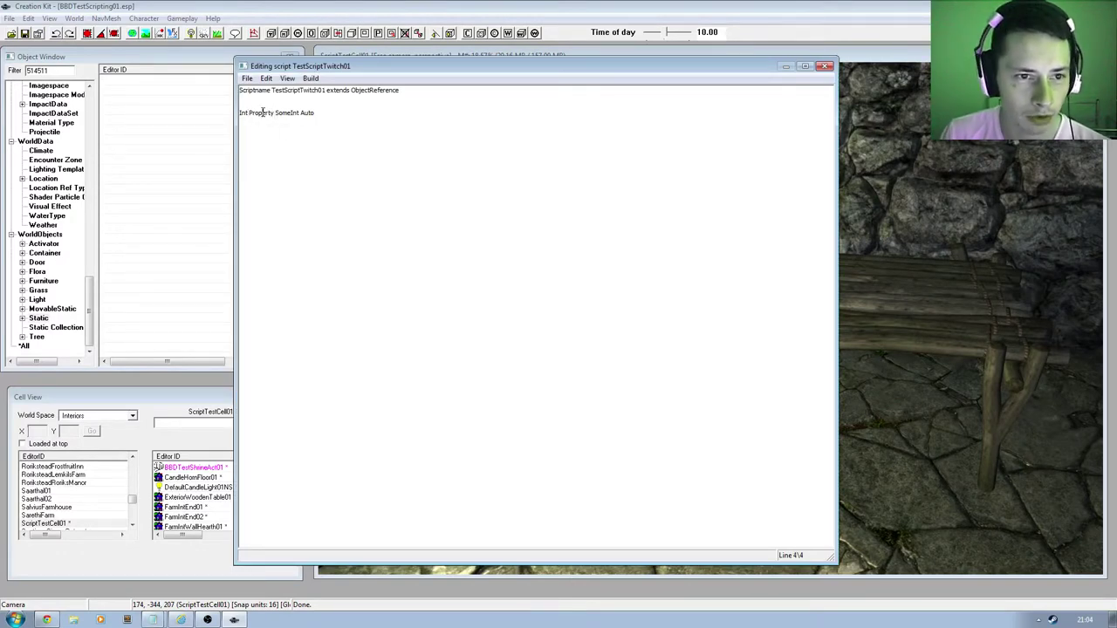
left_click(825, 66)
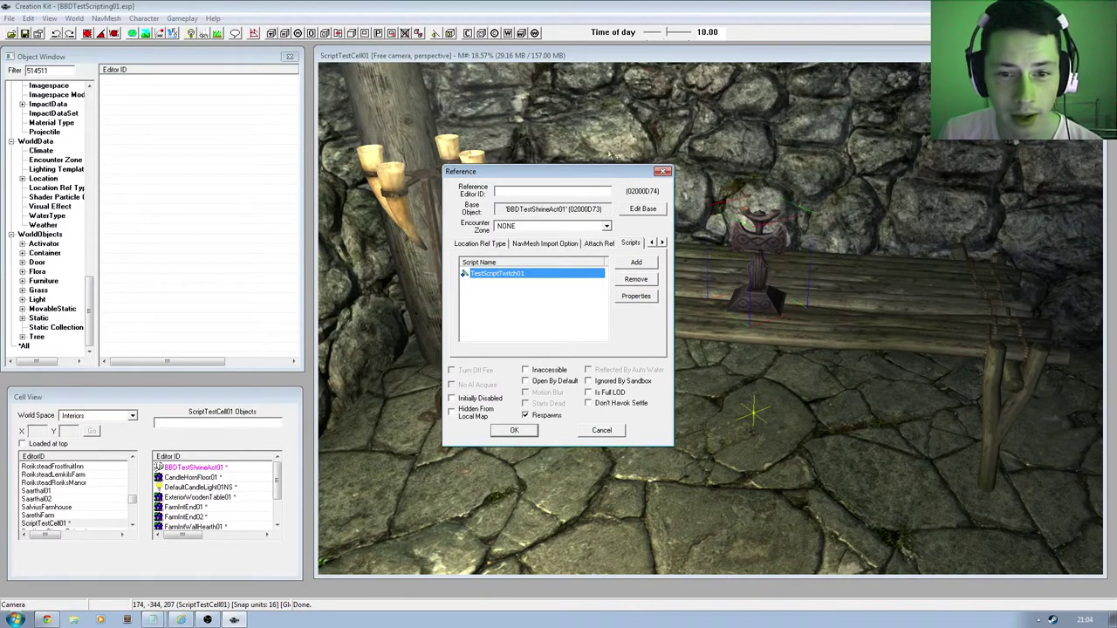
Examine the SomeInt property of the shrine's TestScriptTwitch01 script, and close the property and reference windows
right_click(530, 280)
left_click(506, 277)
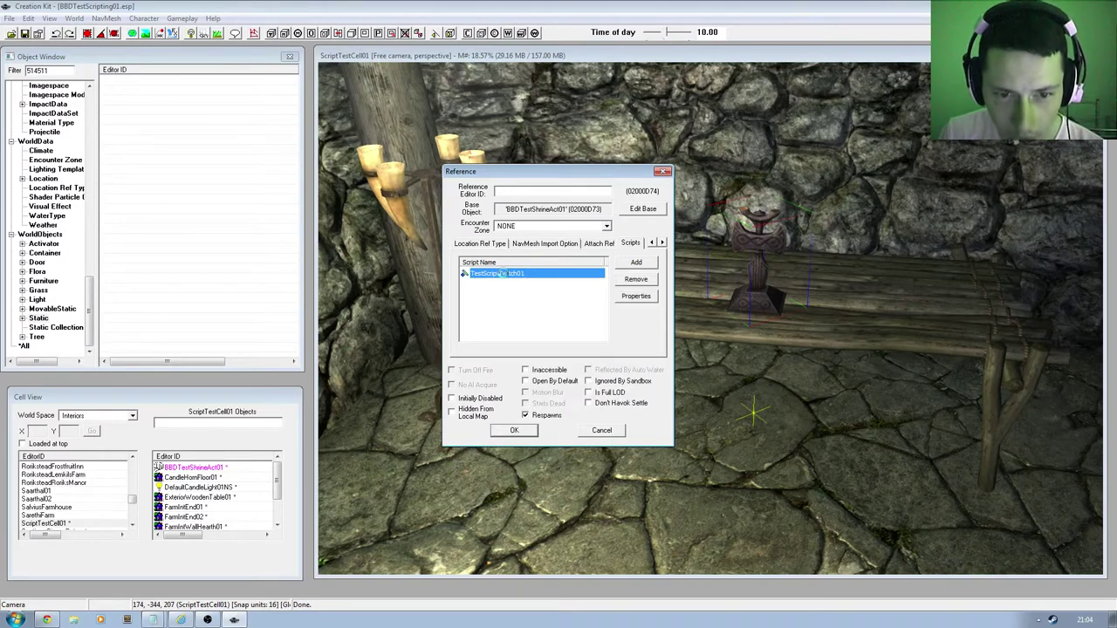
double_click(506, 277)
left_click(337, 150)
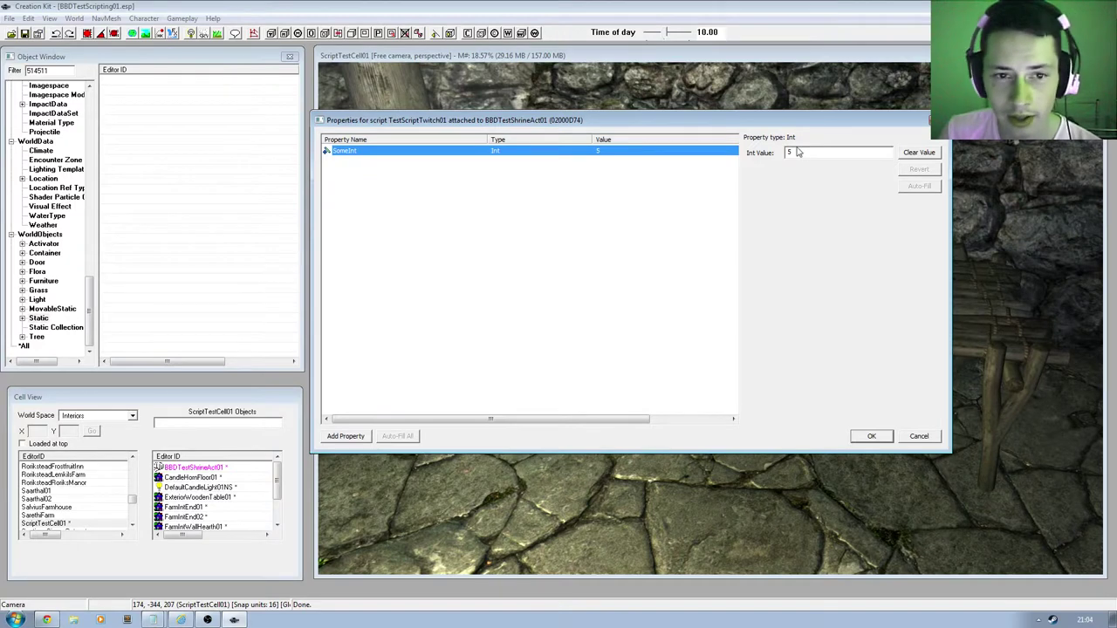
left_click(870, 435)
left_click(506, 431)
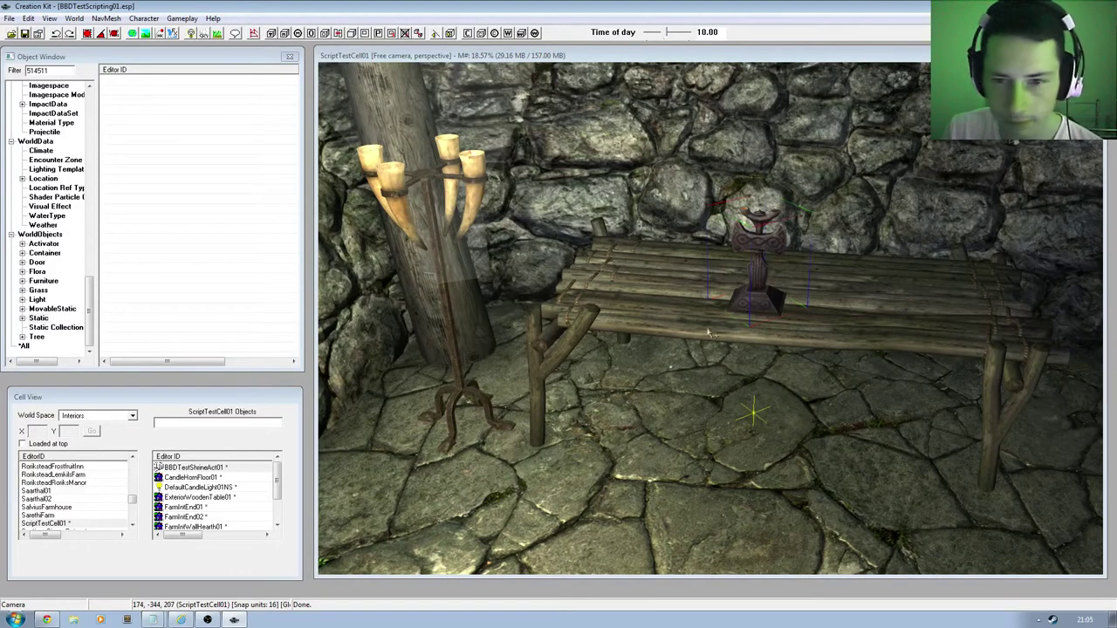
Launch the Creation Kit from Steam again and filter the Object Window by 689439
right_click(1053, 620)
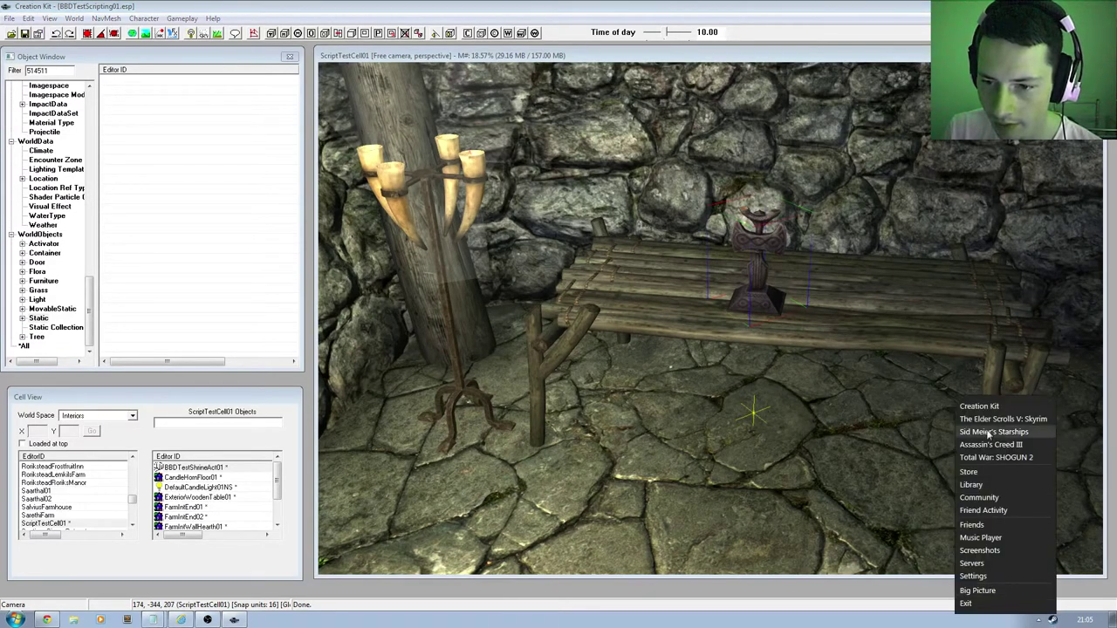
left_click(984, 407)
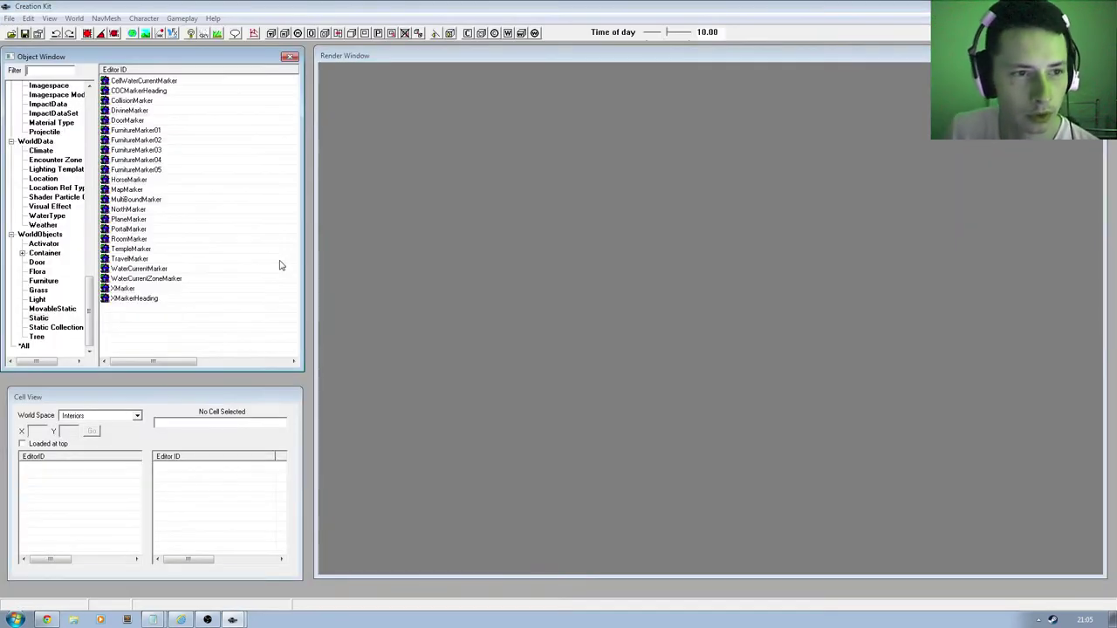
type("689435")
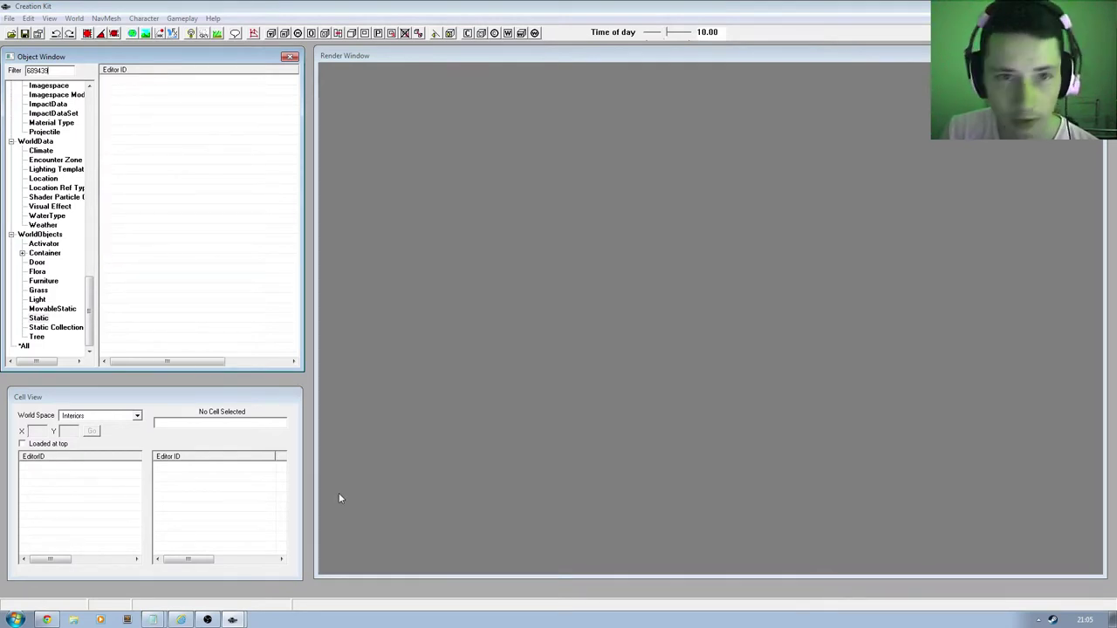
left_click_drag(67, 69, 26, 70)
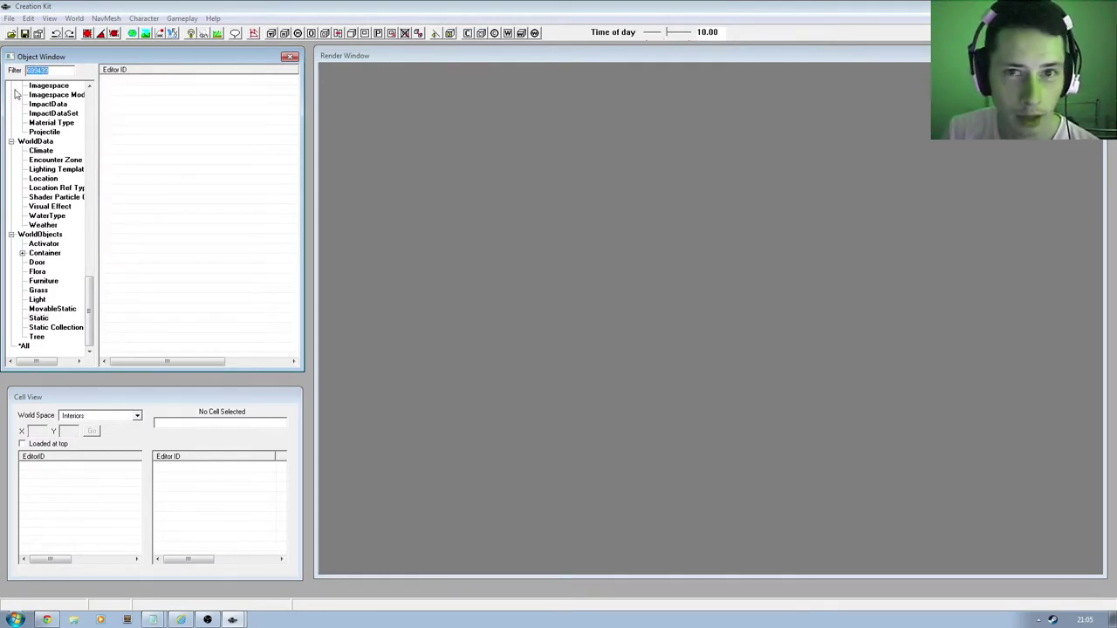
Clear the Object Window filter, list the Static world objects, and filter by 845311
key("BackSpace")
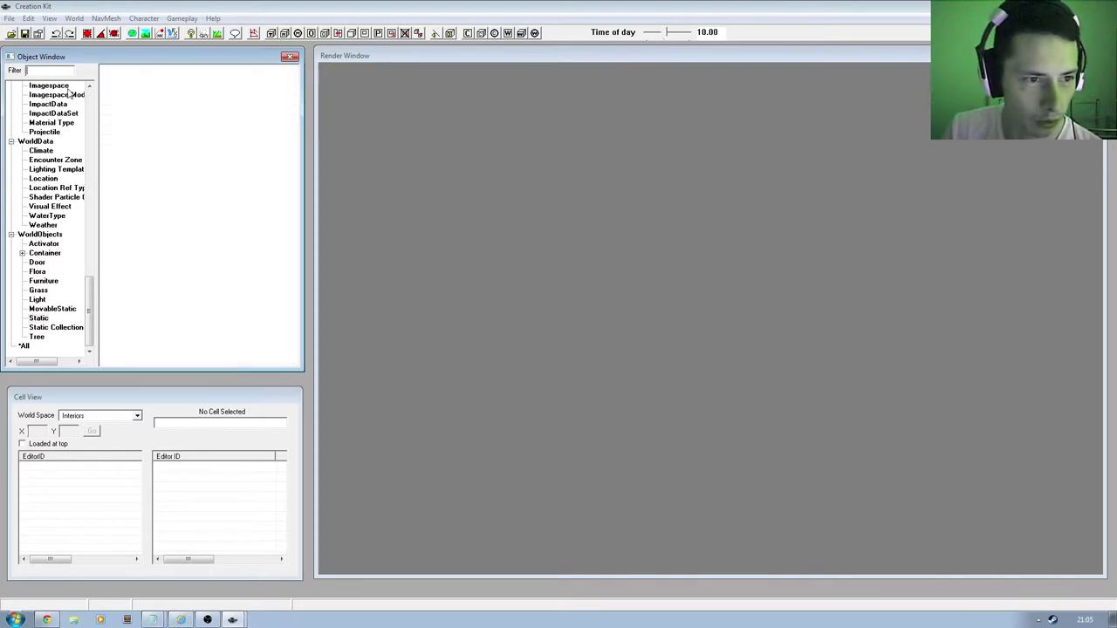
left_click(39, 318)
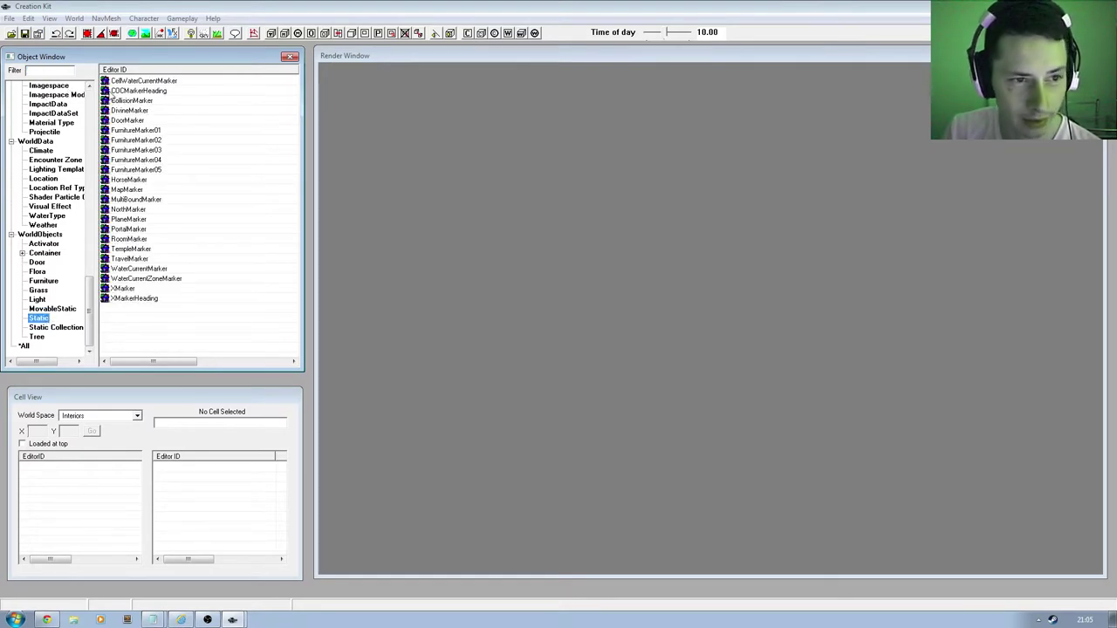
left_click(9, 18)
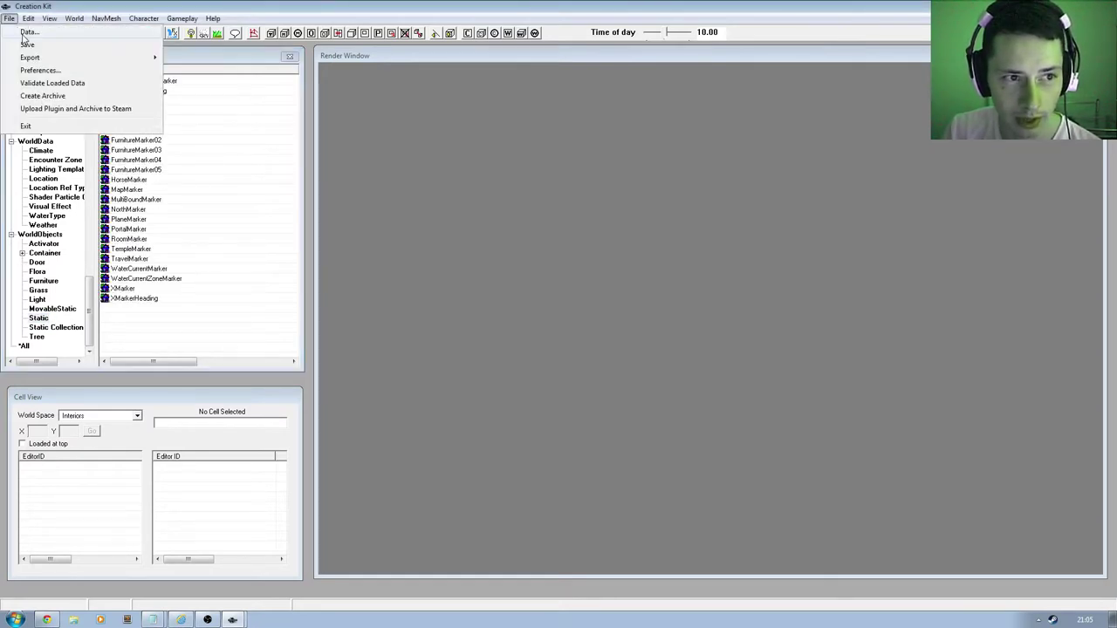
left_click(186, 6)
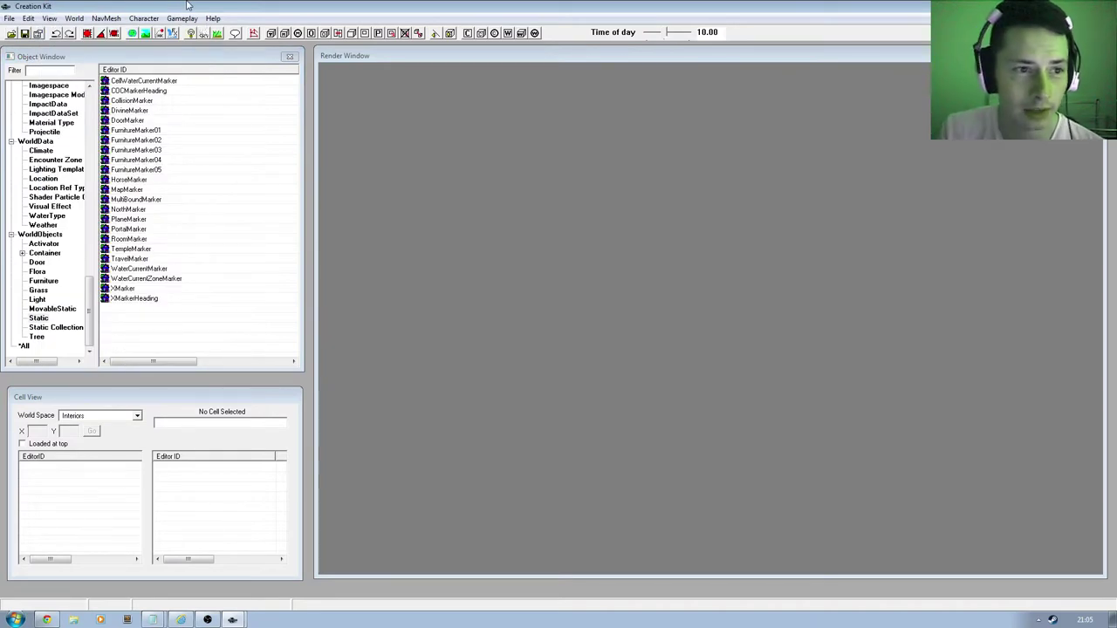
left_click(48, 71)
type("845311")
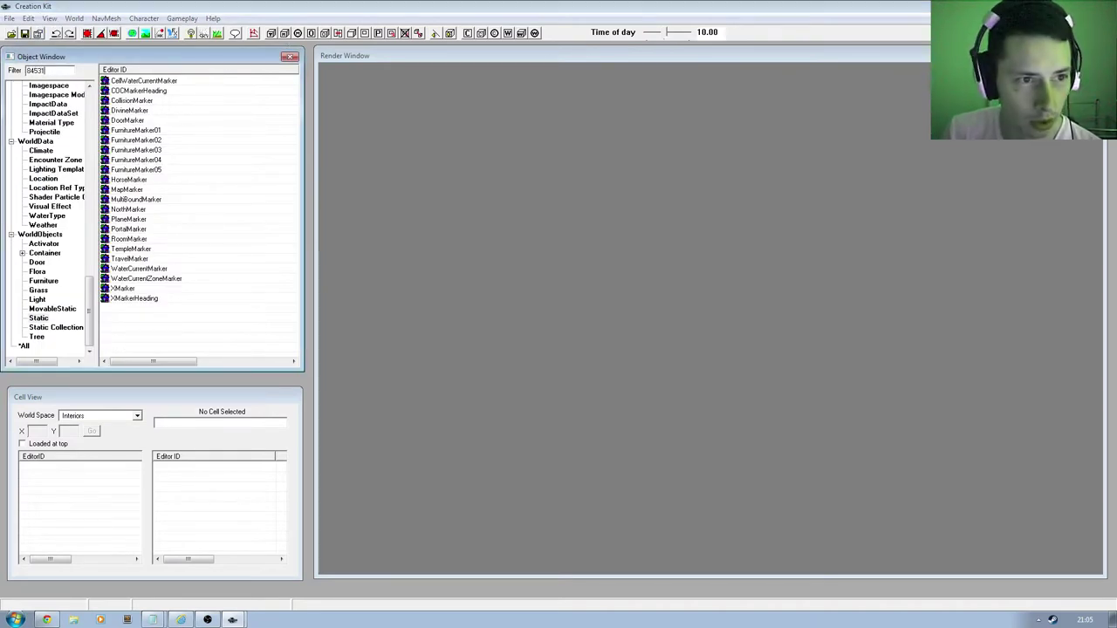
Set BBDTestScripting02Use.esp as the active file and load it
left_click(9, 18)
left_click(56, 31)
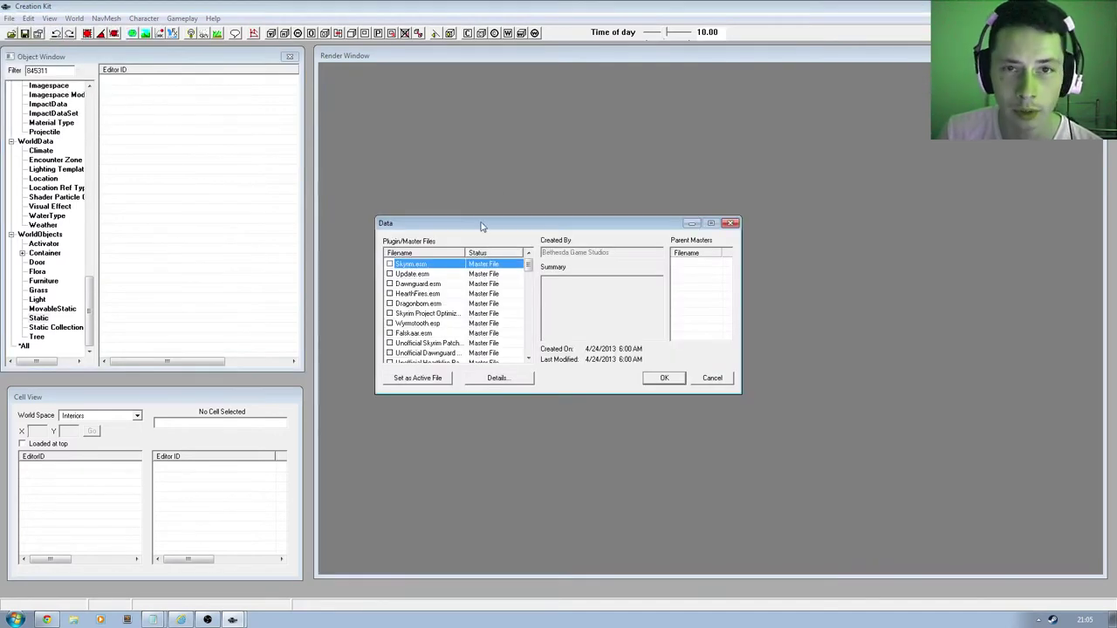
scroll(454, 331, "down", 10)
double_click(445, 353)
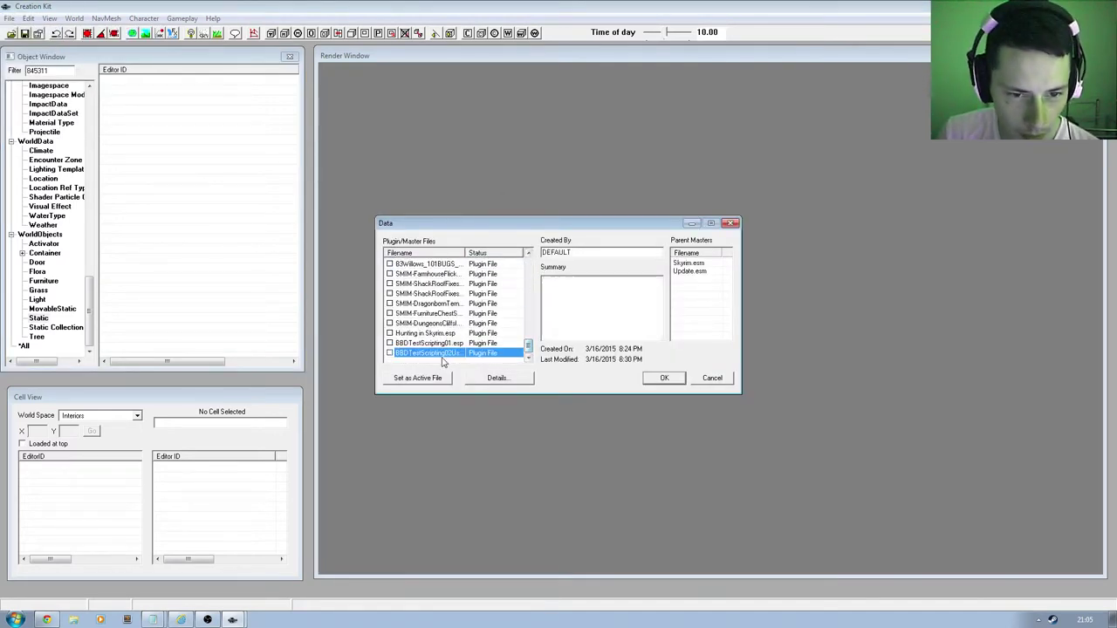
left_click(429, 378)
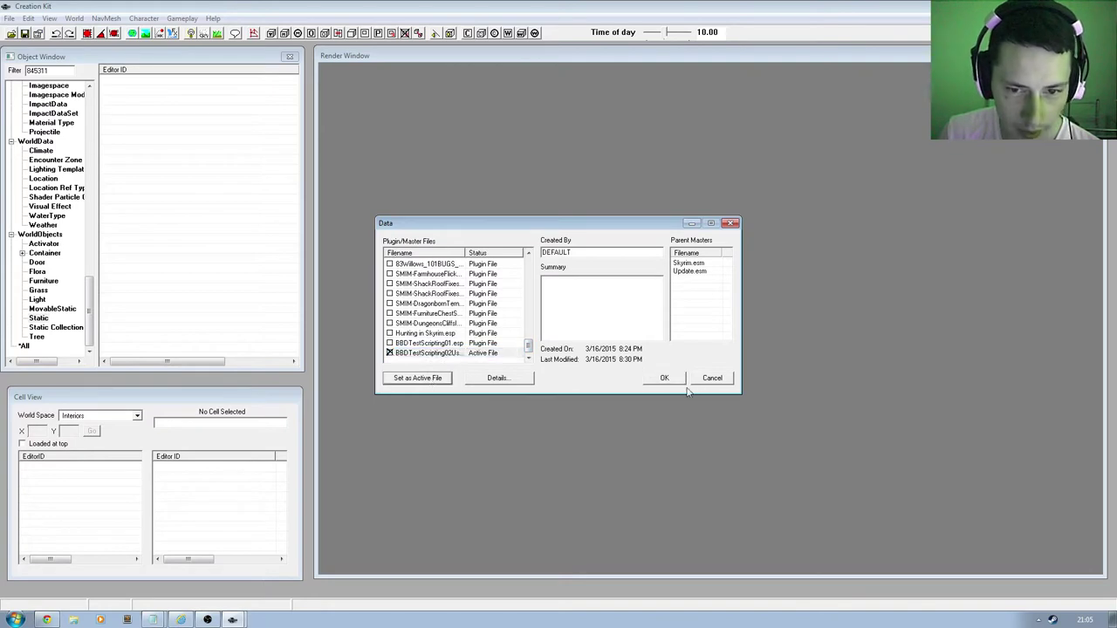
left_click(665, 380)
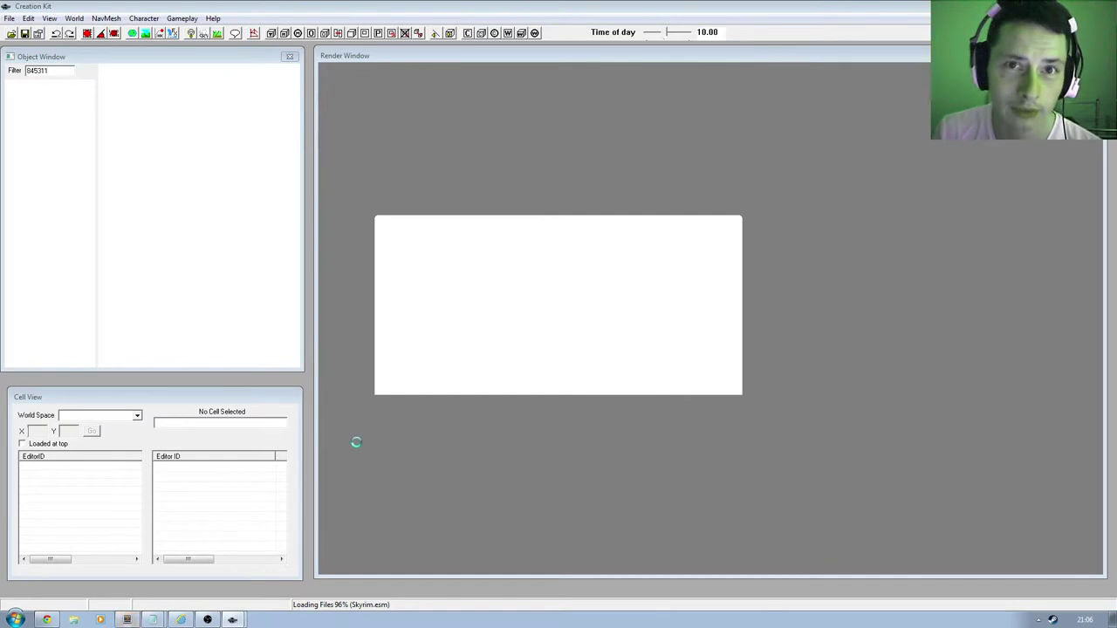
Switch to Sublime Text and examine the property declarations and functions in HISTrappingBaitScript.psc
key("alt+Tab")
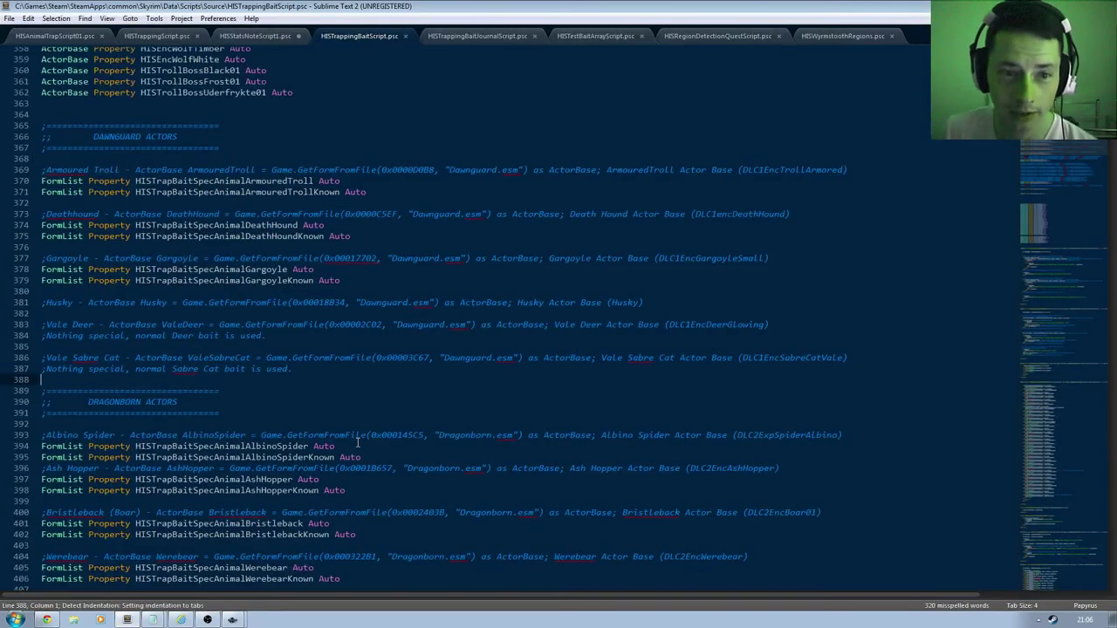
scroll(383, 237, "up", 10)
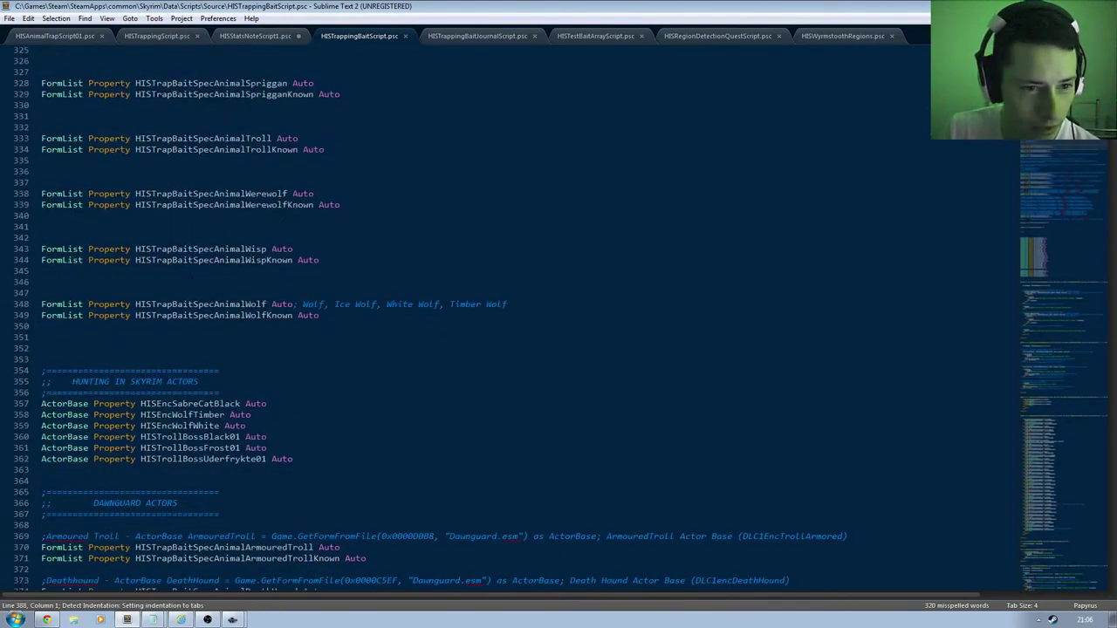
scroll(383, 237, "down", 20)
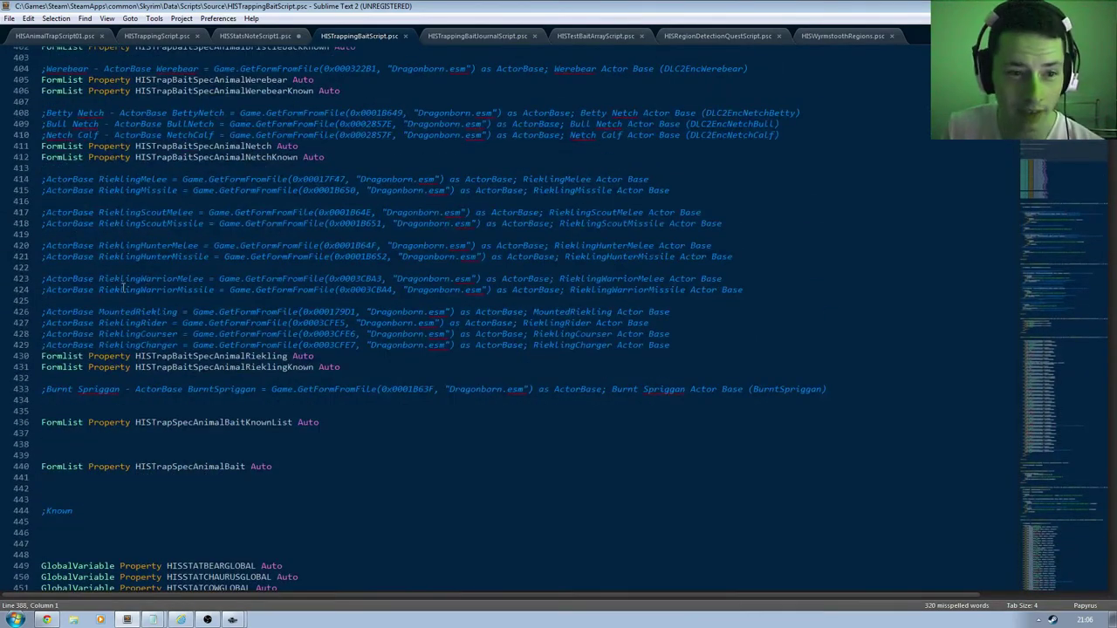
scroll(157, 345, "down", 8)
left_click(157, 346)
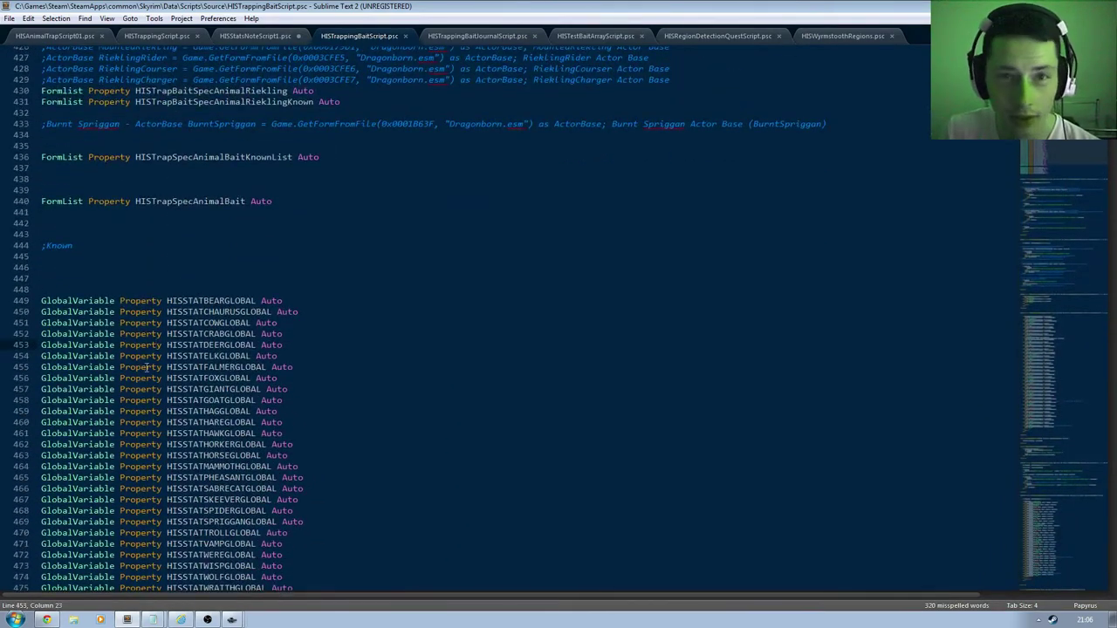
left_click(151, 377)
scroll(70, 358, "down", 11)
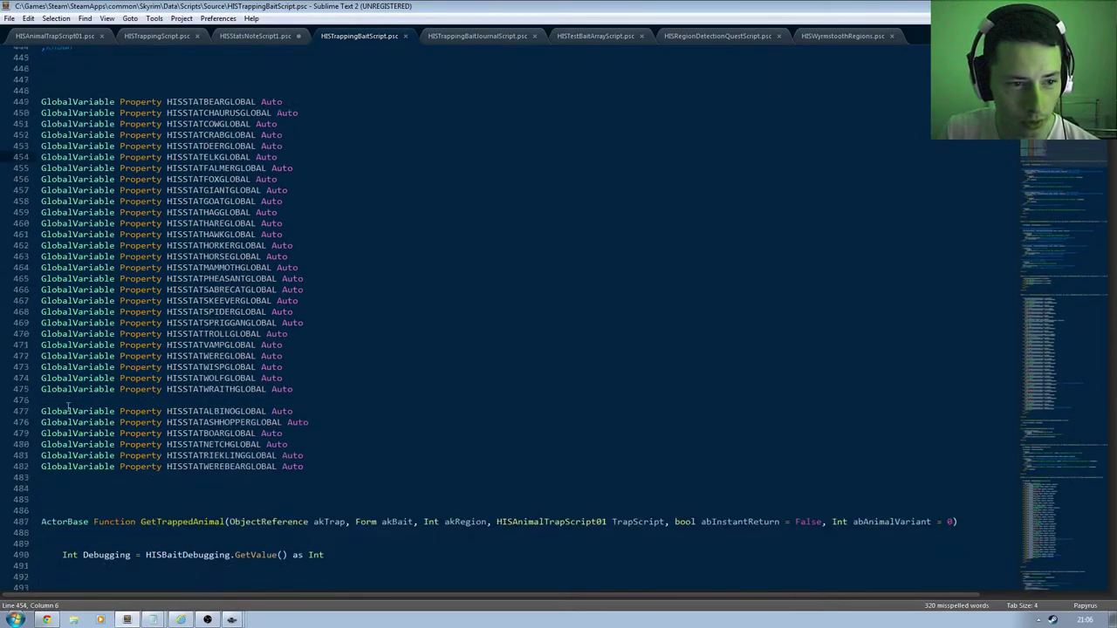
left_click(93, 266)
left_click(92, 245)
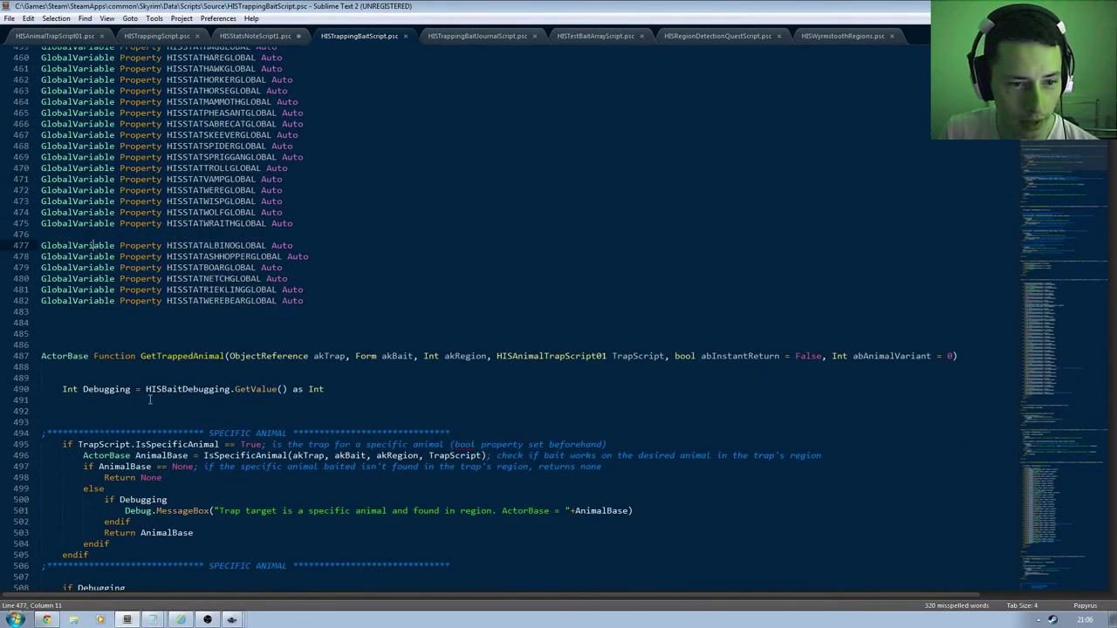
scroll(149, 399, "down", 12)
left_click(1111, 388)
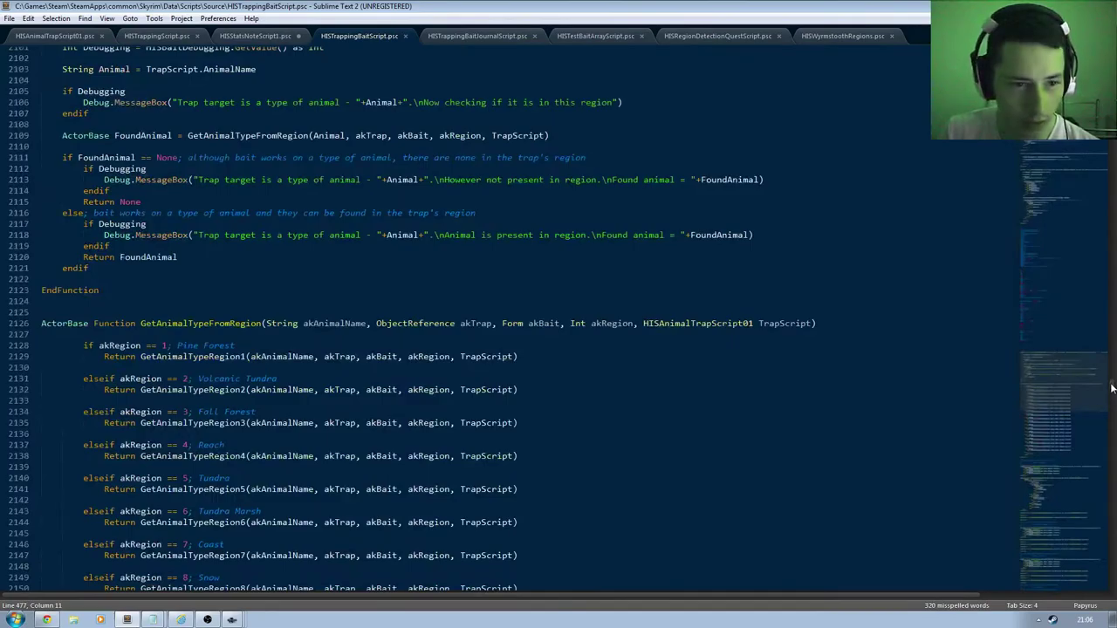
left_click_drag(1111, 388, 906, 125)
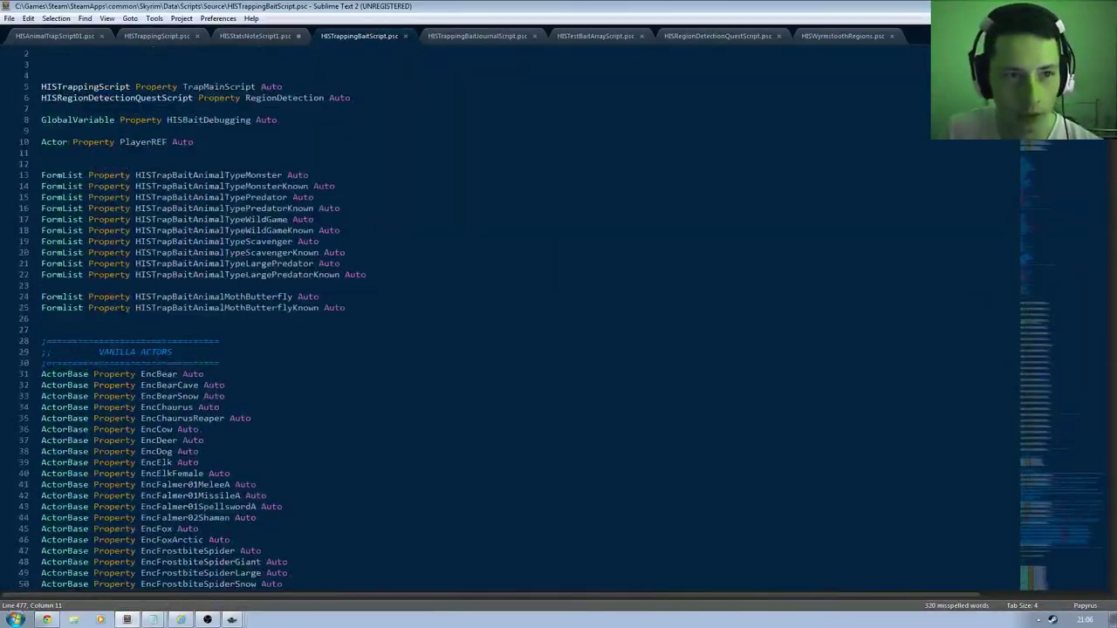
Look over the header and general properties of HISTrappingScript.psc, and return to HISTrappingBaitScript.psc
left_click(179, 37)
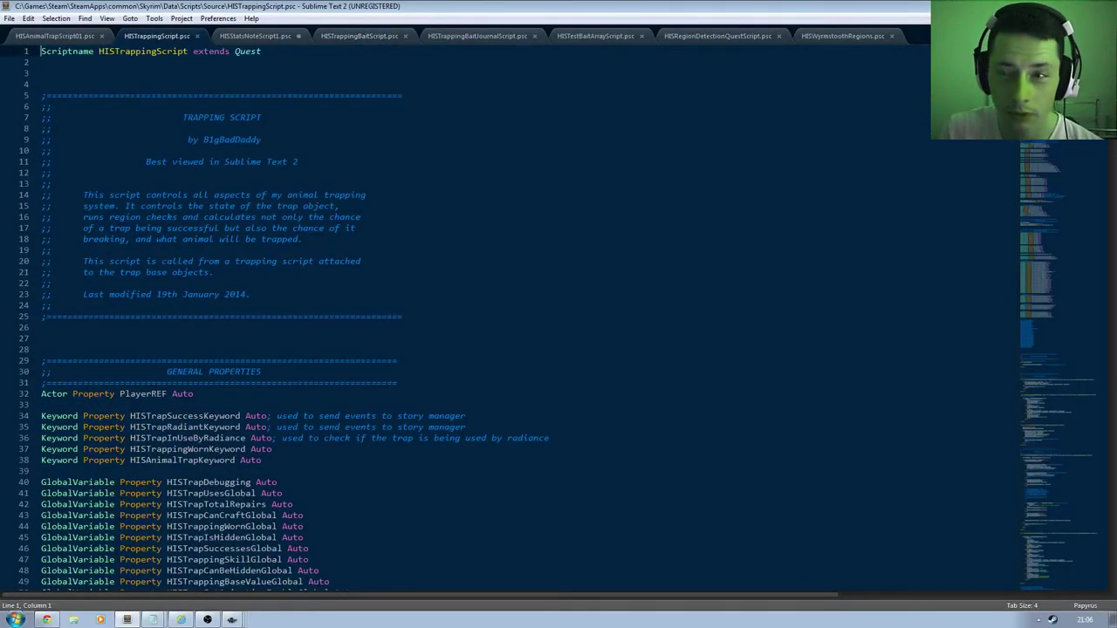
mouse_move(1103, 53)
left_mouse_down()
mouse_move(1097, 488)
mouse_move(1079, 576)
mouse_move(1089, 581)
mouse_move(1090, 61)
left_mouse_up()
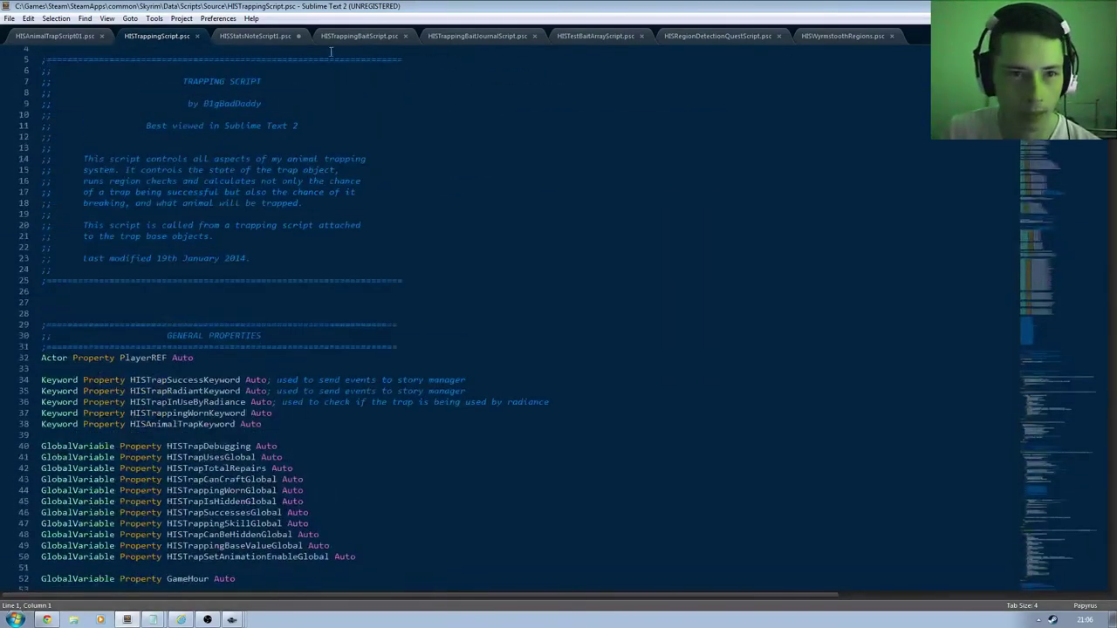
left_click(340, 40)
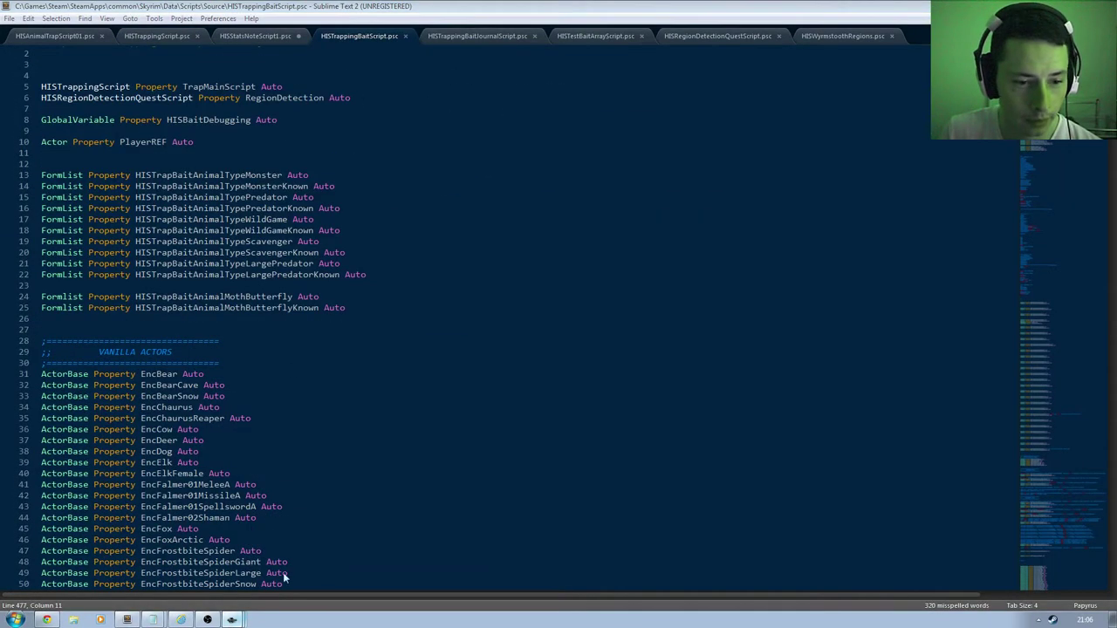
Switch back to the Creation Kit, disable all further warnings of this kind, and ignore the assertion so the plugin keeps loading
key("alt+Tab")
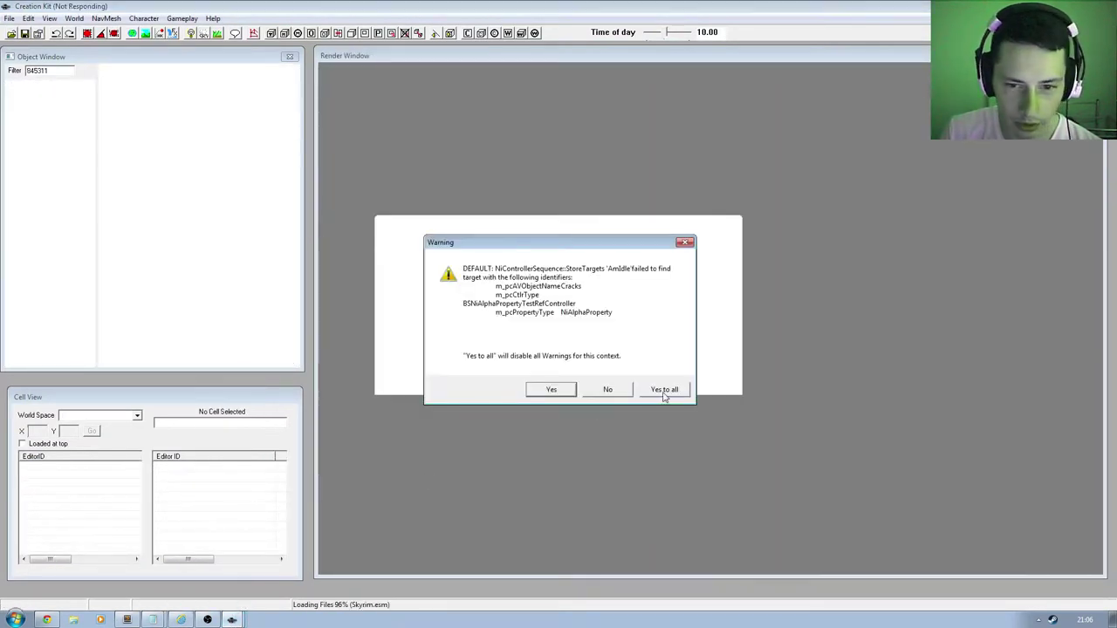
left_click(661, 390)
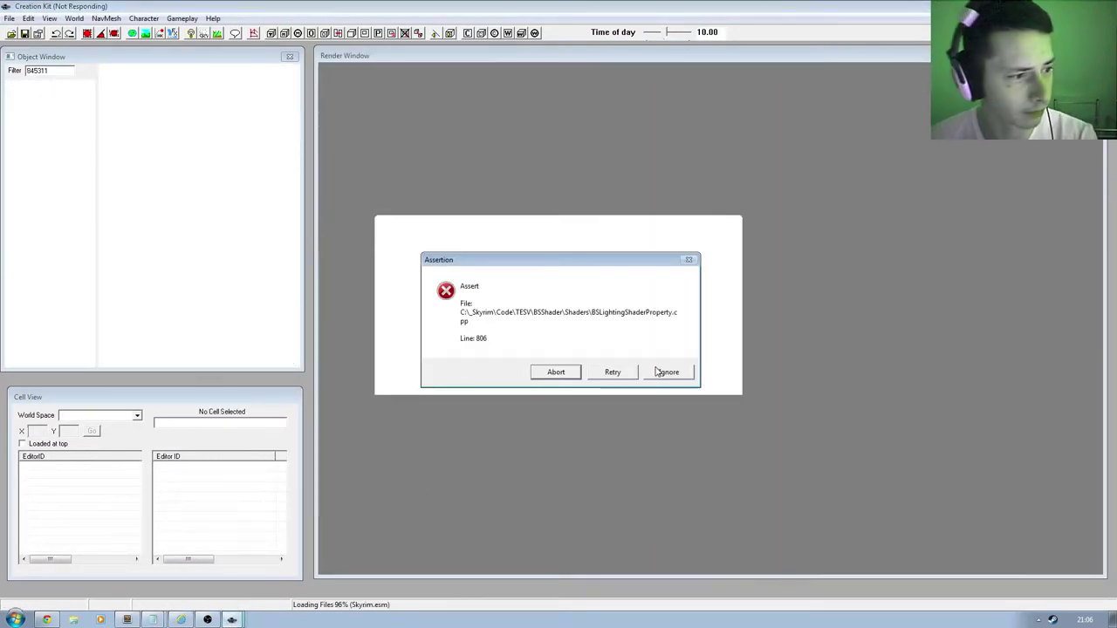
left_click(666, 372)
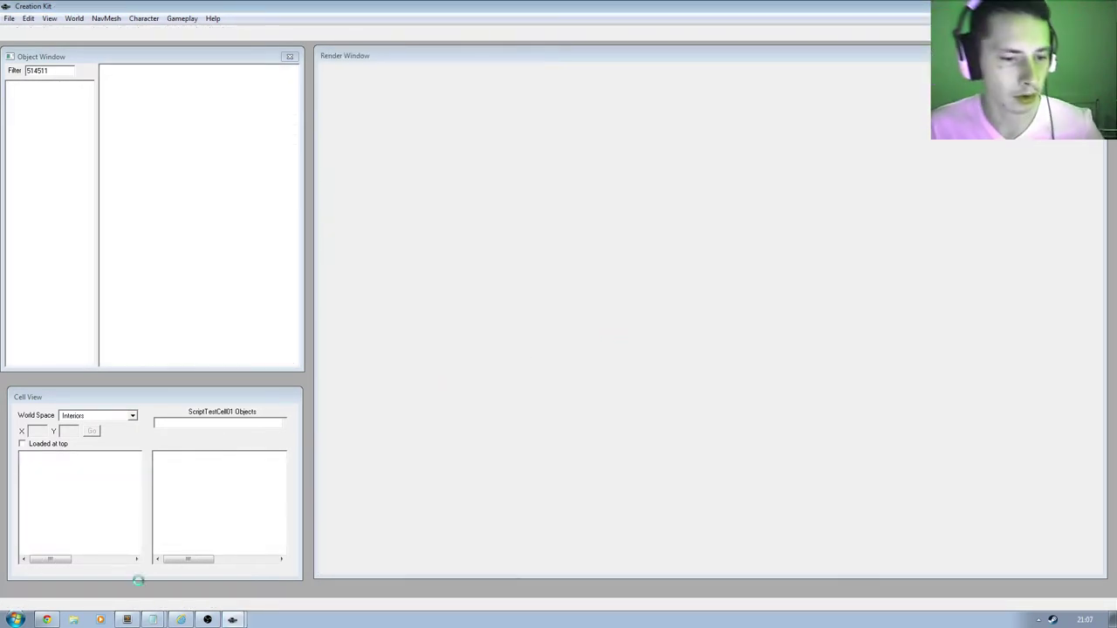
left_click(153, 619)
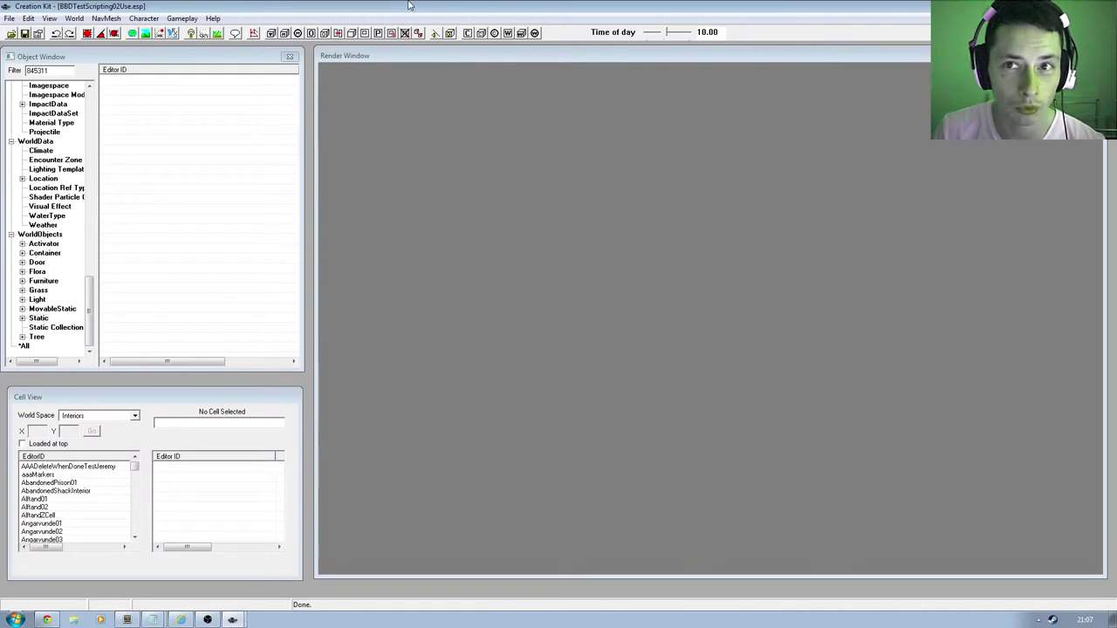
Find the ScriptTestCell02 interior cell and load it into the Render Window
left_click(96, 498)
type("script")
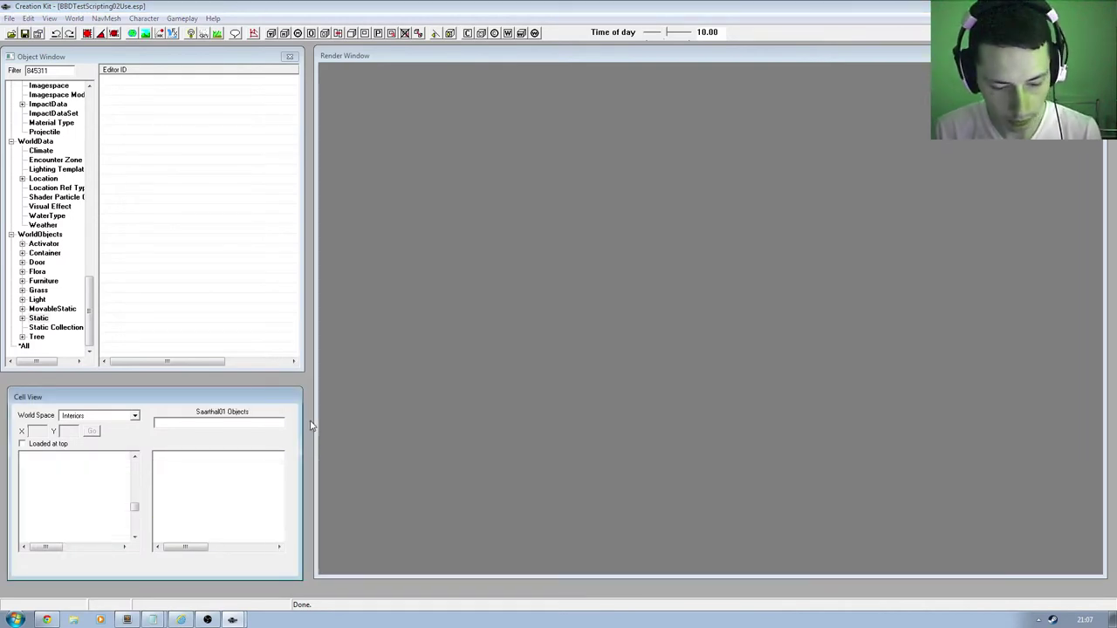
double_click(57, 531)
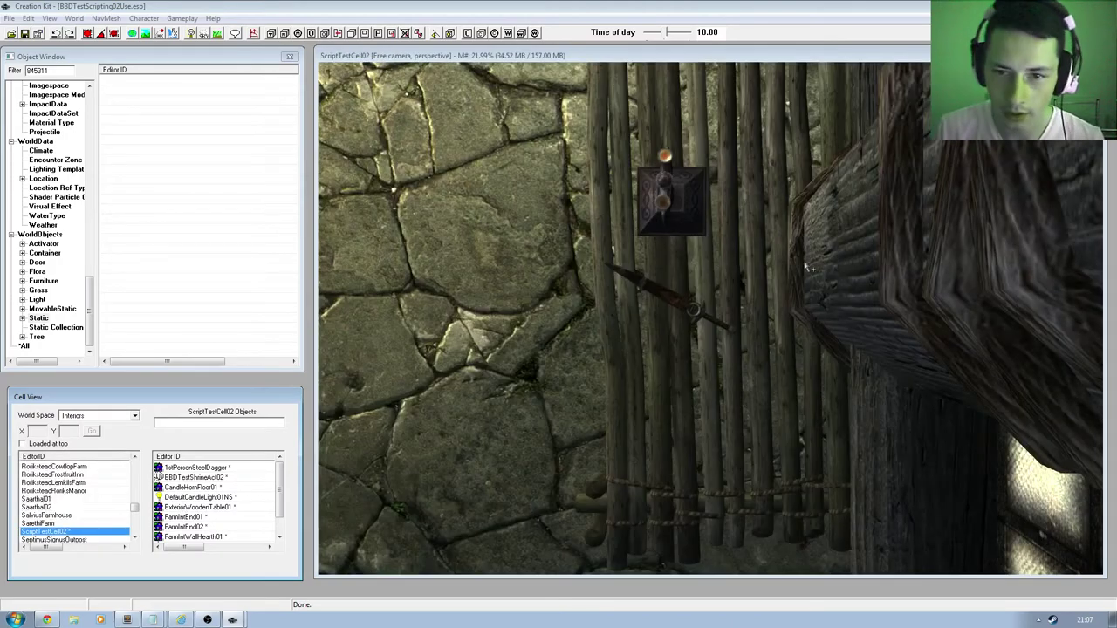
scroll(661, 207, "up", 2)
middle_click_drag(660, 207, 733, 216, "shift")
scroll(732, 217, "down", 3)
scroll(728, 216, "up", 5)
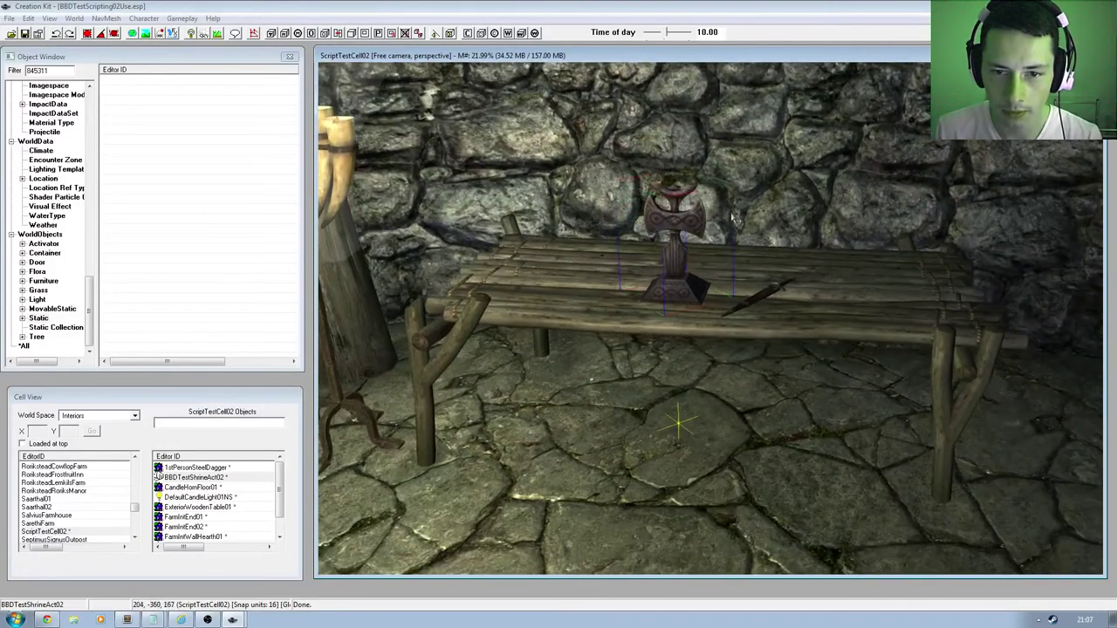
key("c")
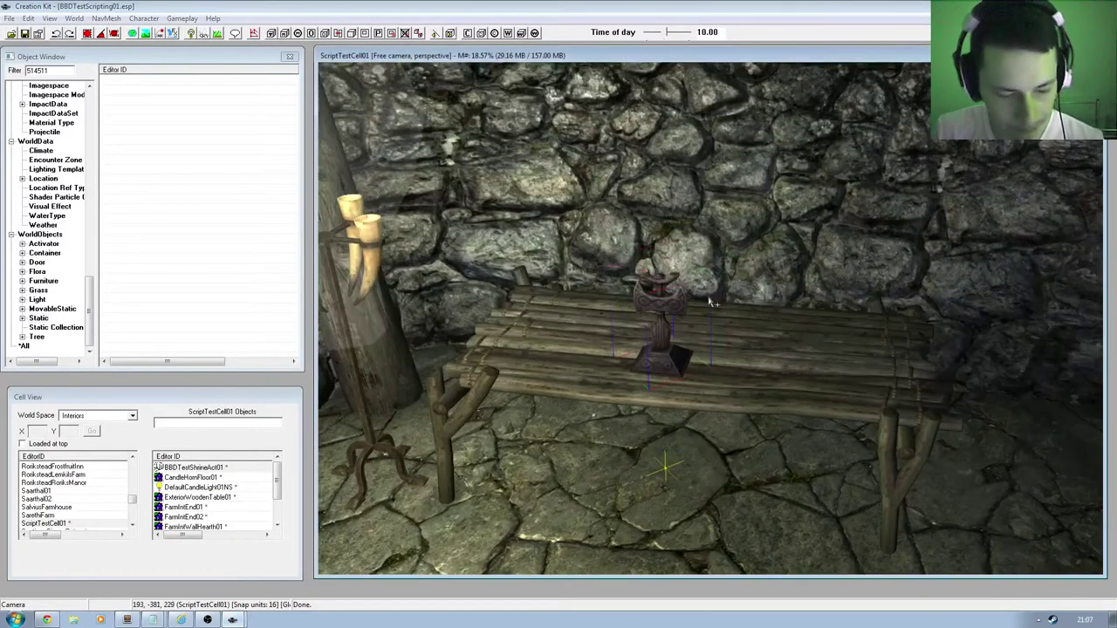
In the BBDTestScripting01.esp instance, inspect the SomeInt property of TestScriptTwitch01 on the shrine's reference, and close both windows
scroll(689, 322, "up", 2)
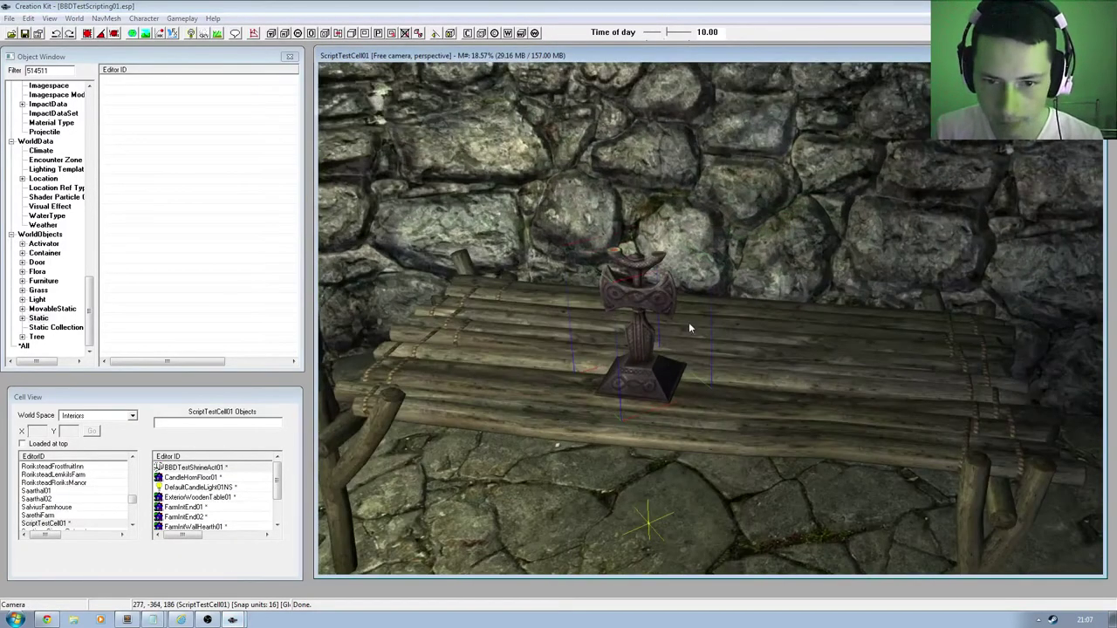
scroll(636, 295, "up", 2)
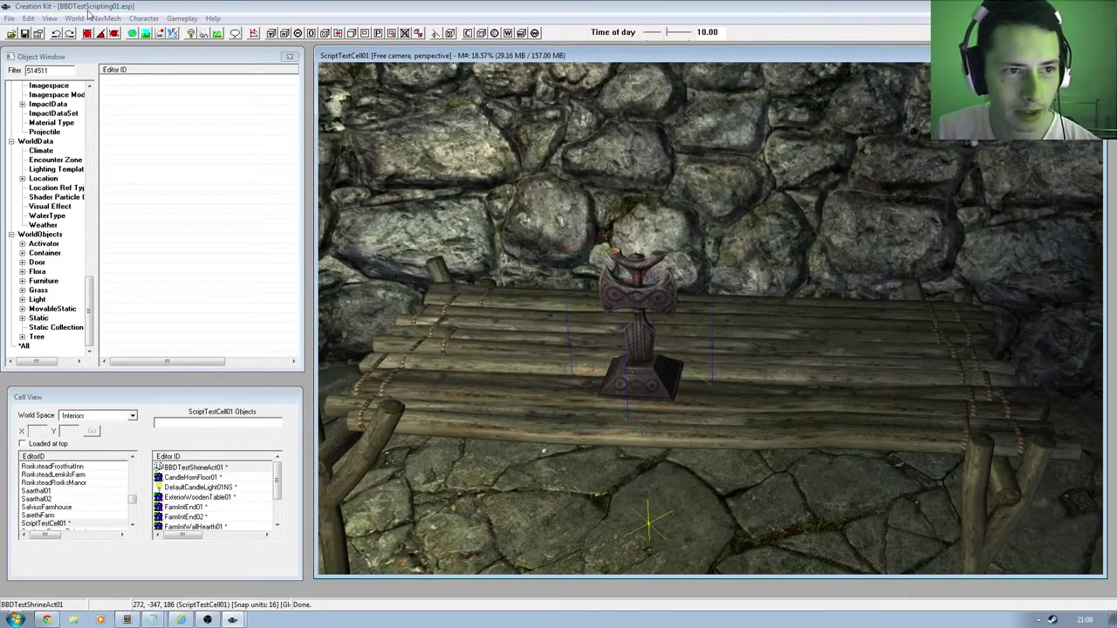
double_click(627, 296)
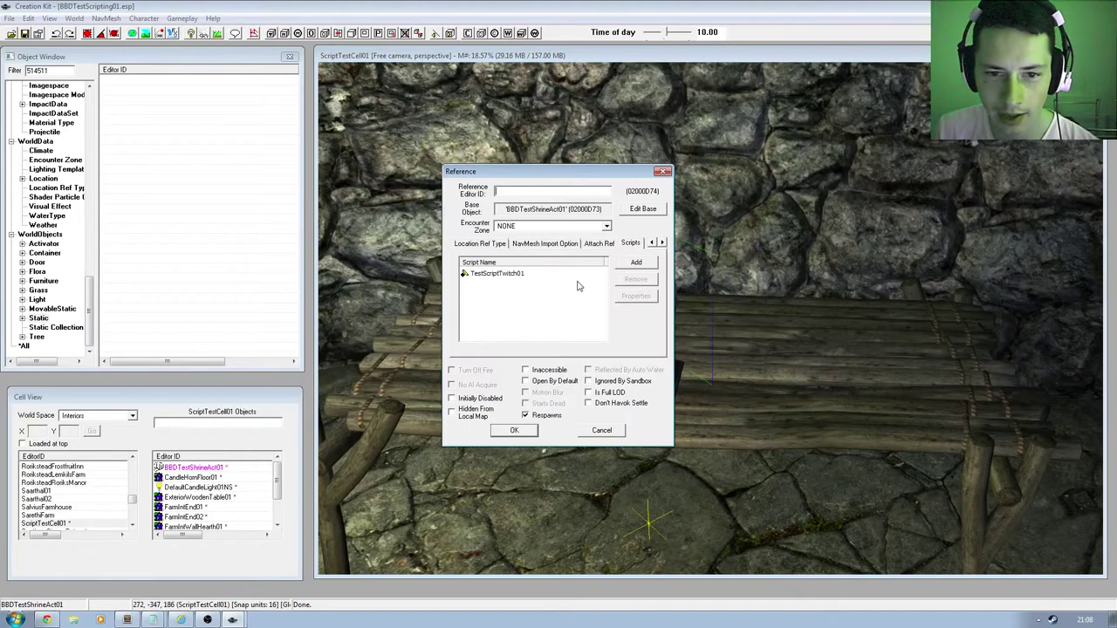
double_click(473, 273)
left_click(633, 153)
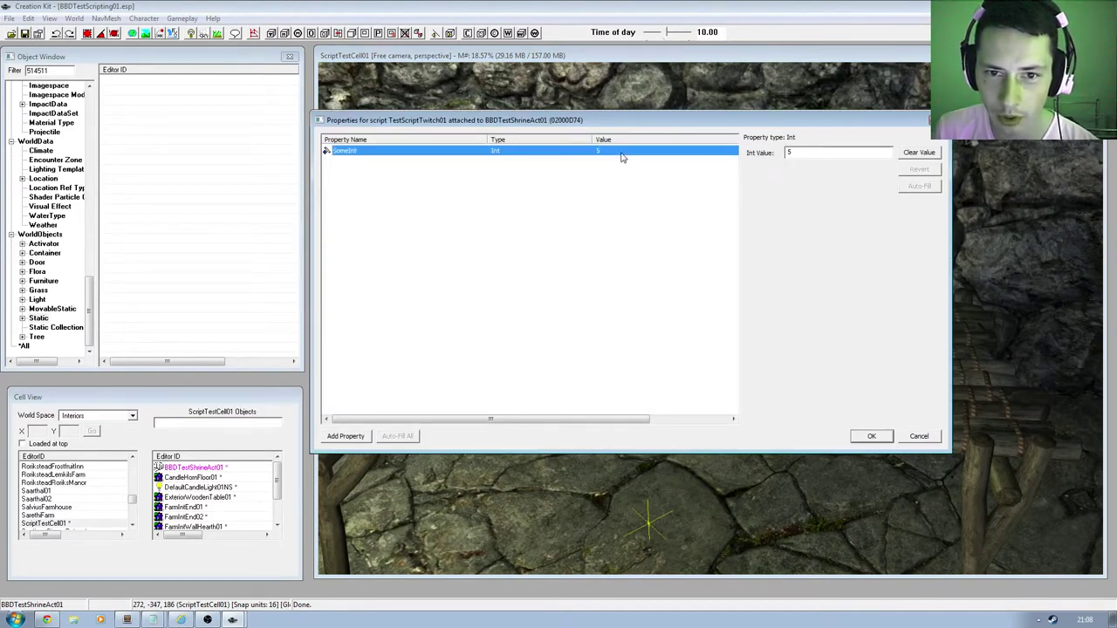
left_click(871, 435)
left_click(514, 430)
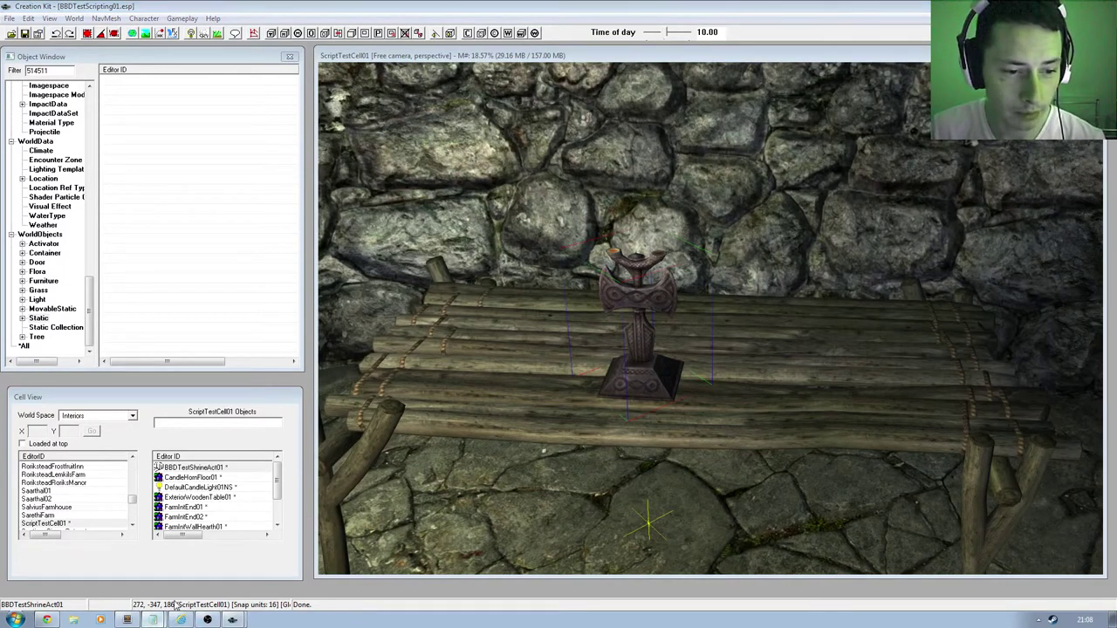
Switch to Notepad and highlight the Game.GetFormFromFile call in the kObjectRef line
key("alt+Tab")
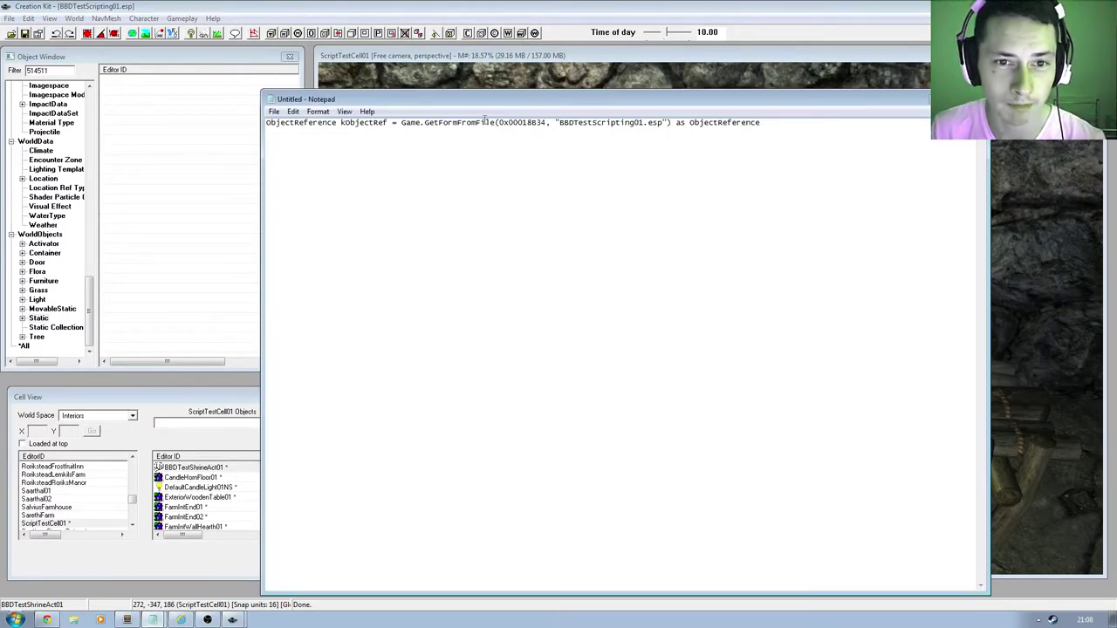
left_click_drag(495, 123, 401, 123)
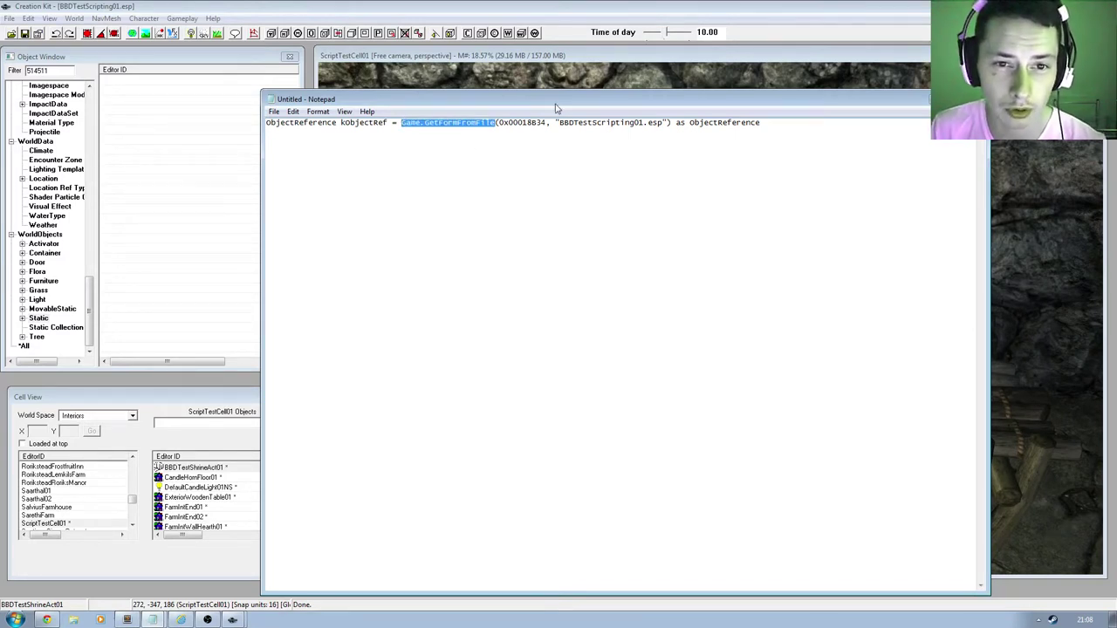
left_click_drag(549, 105, 541, 103)
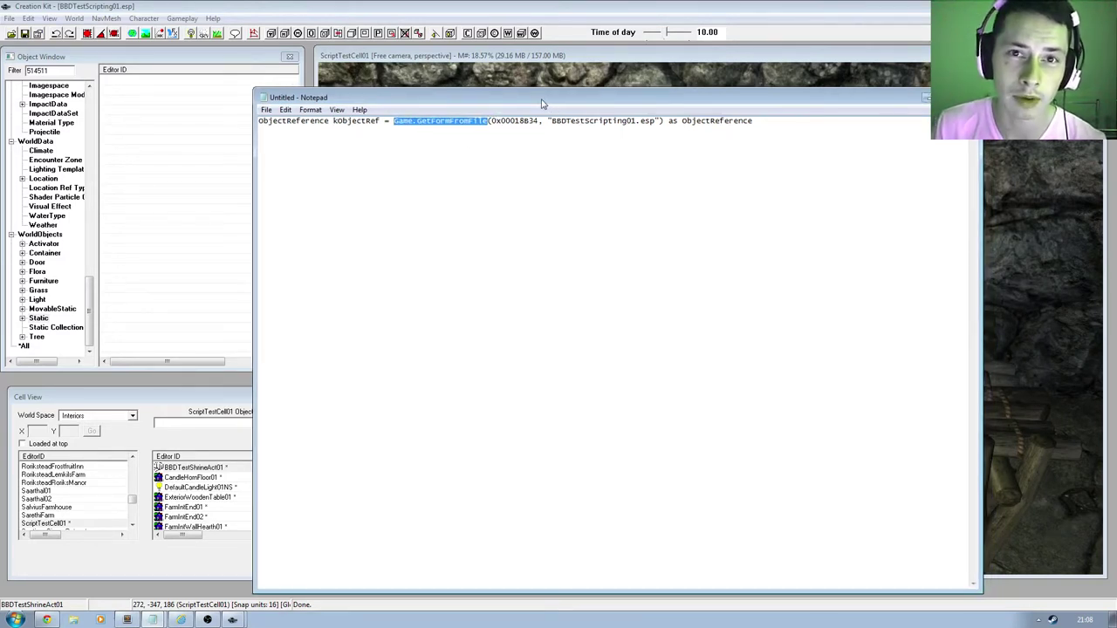
left_click(459, 204)
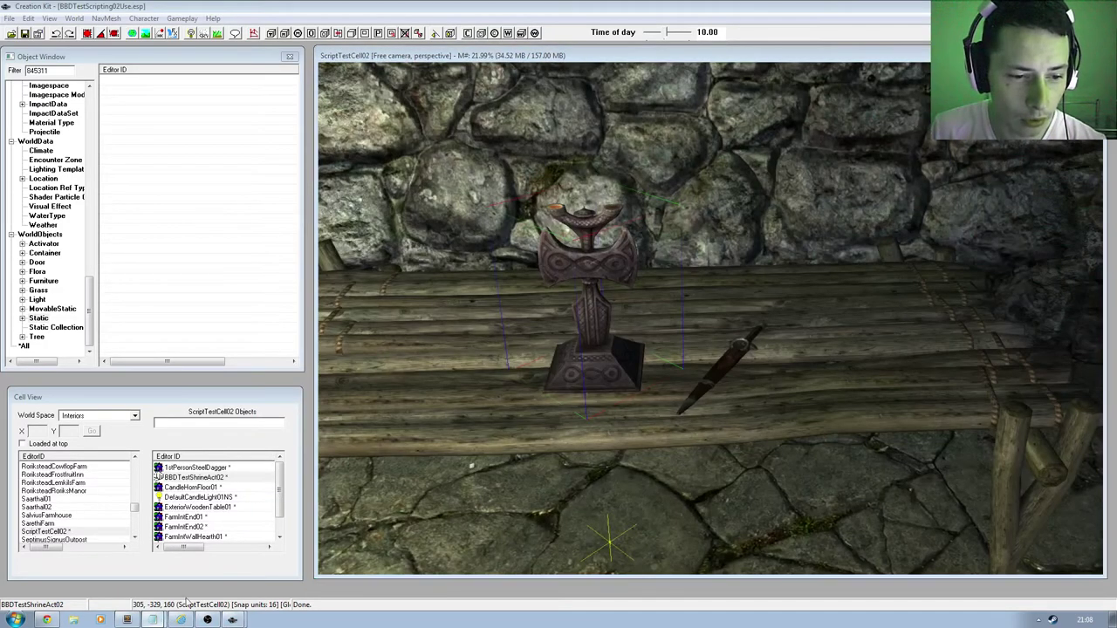
key("alt+Tab")
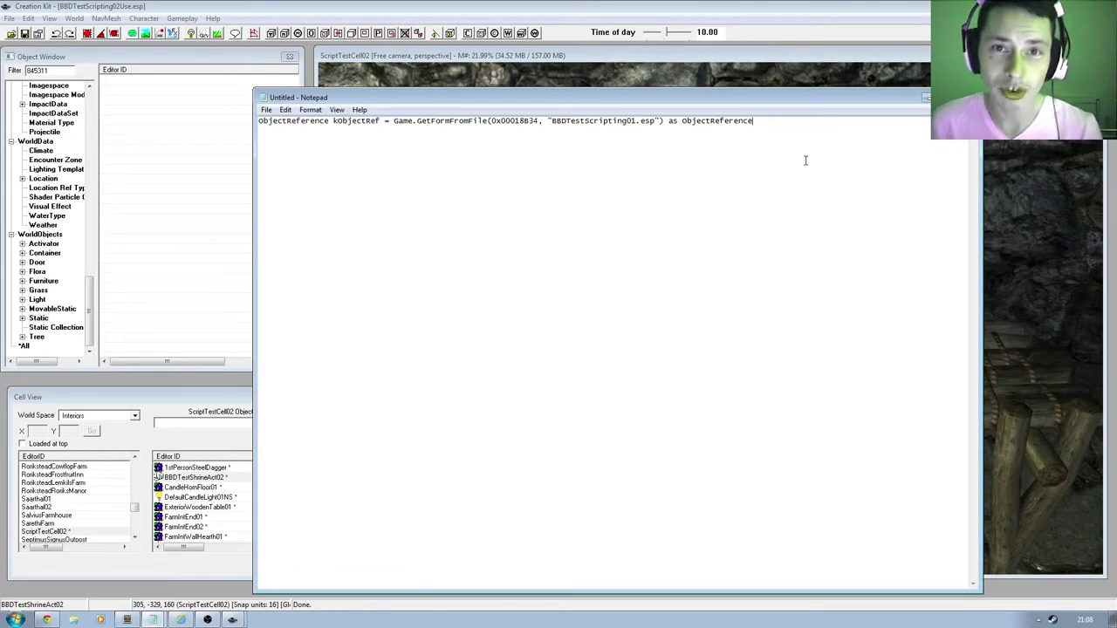